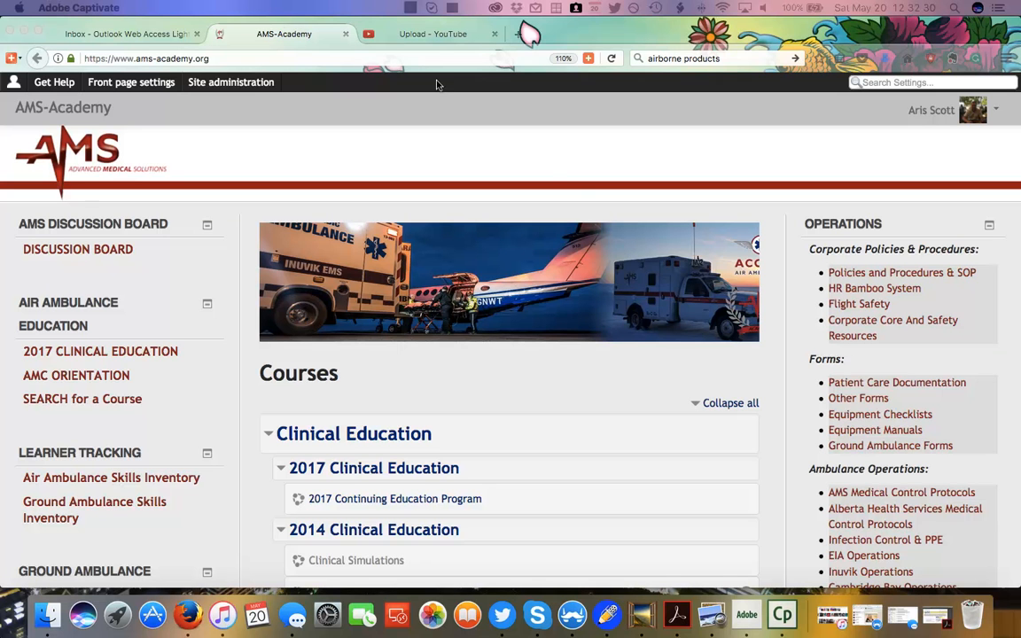
Step: Open the Document Types list in the Document Manager and start adding a new category
scroll(657, 463, "down", 15)
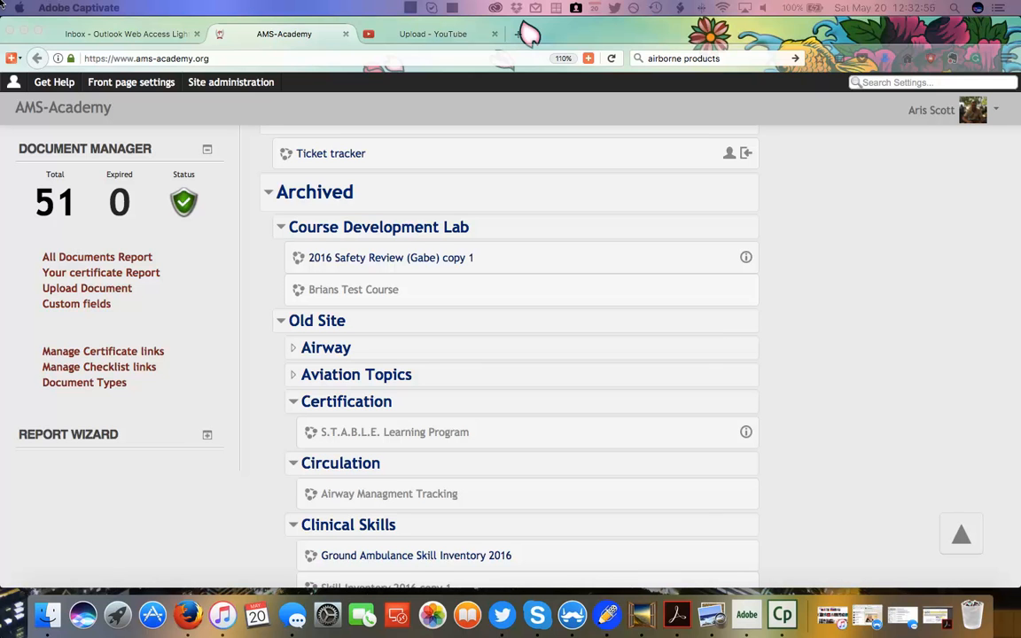
left_click(103, 383)
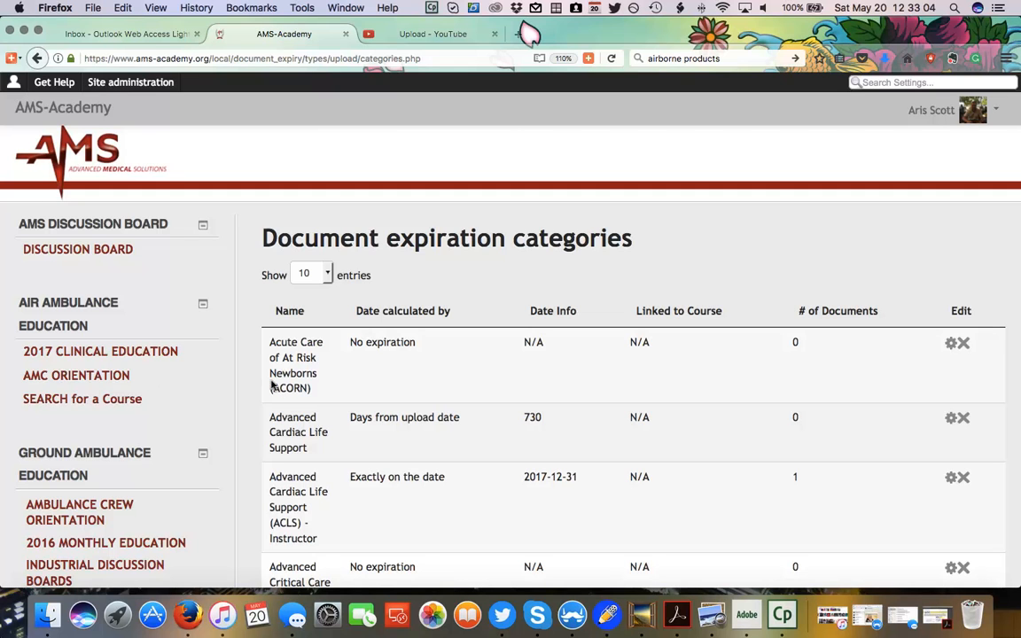
scroll(350, 404, "down", 15)
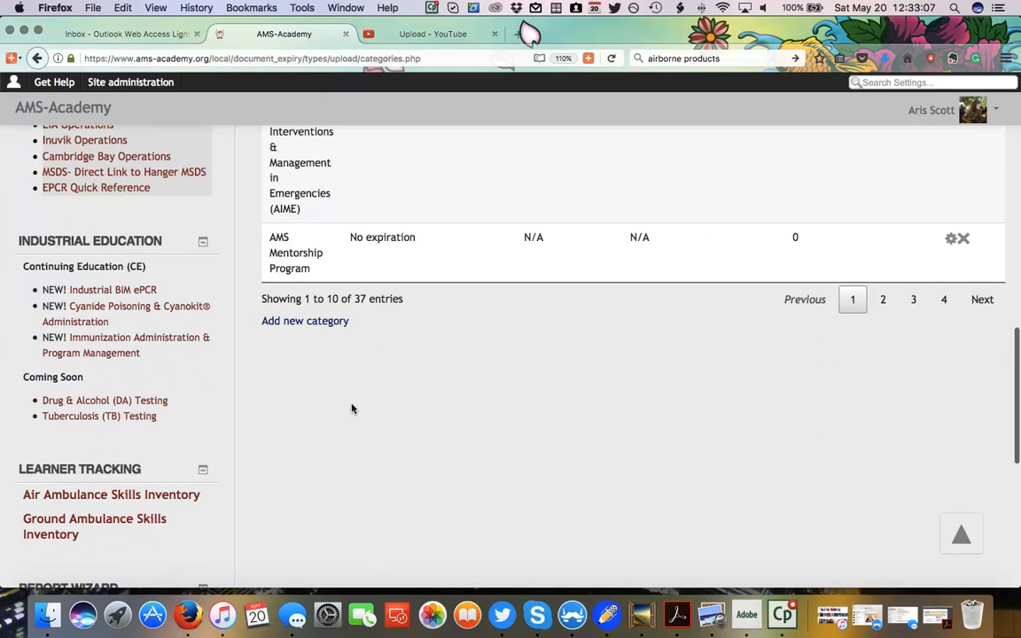
scroll(351, 408, "down", 1)
left_click(322, 292)
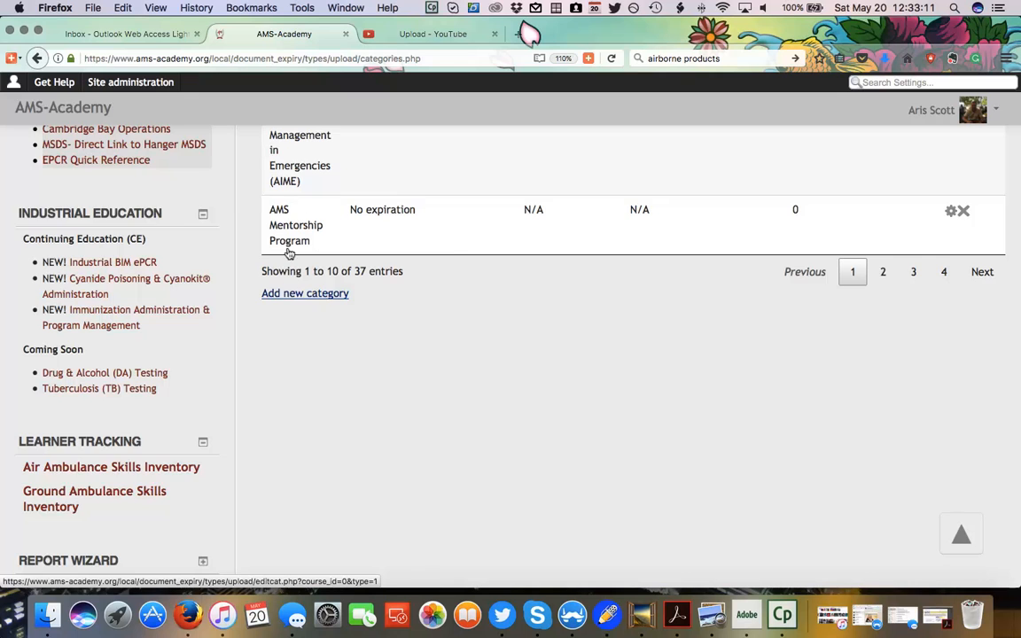
left_click(287, 292)
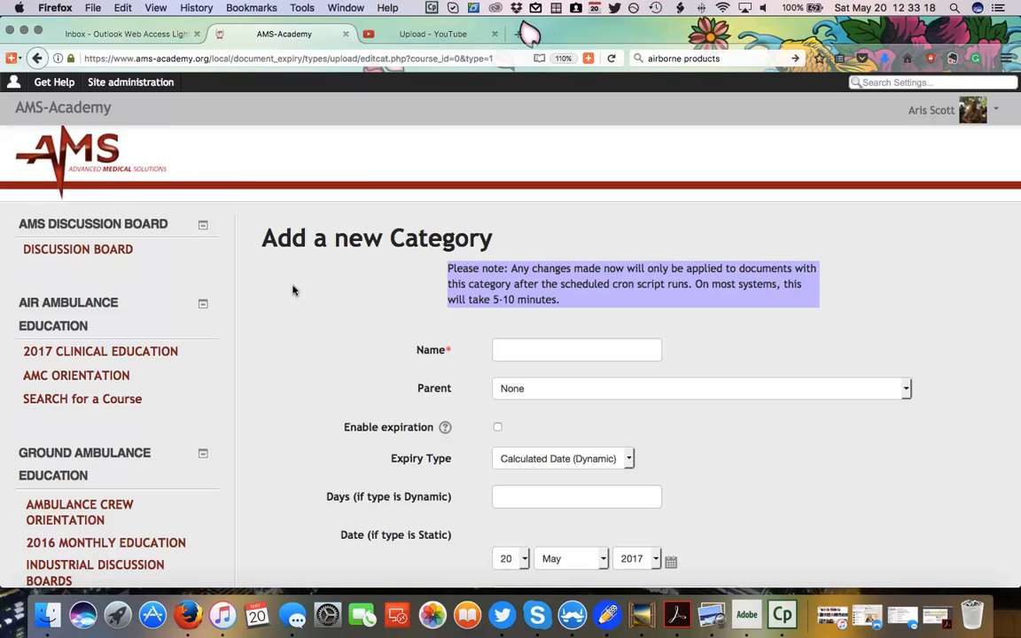
Step: Name the new category "International Trauma Life Support (ITLS) Instructor Certificate" and keep its parent as None
scroll(296, 293, "down", 3)
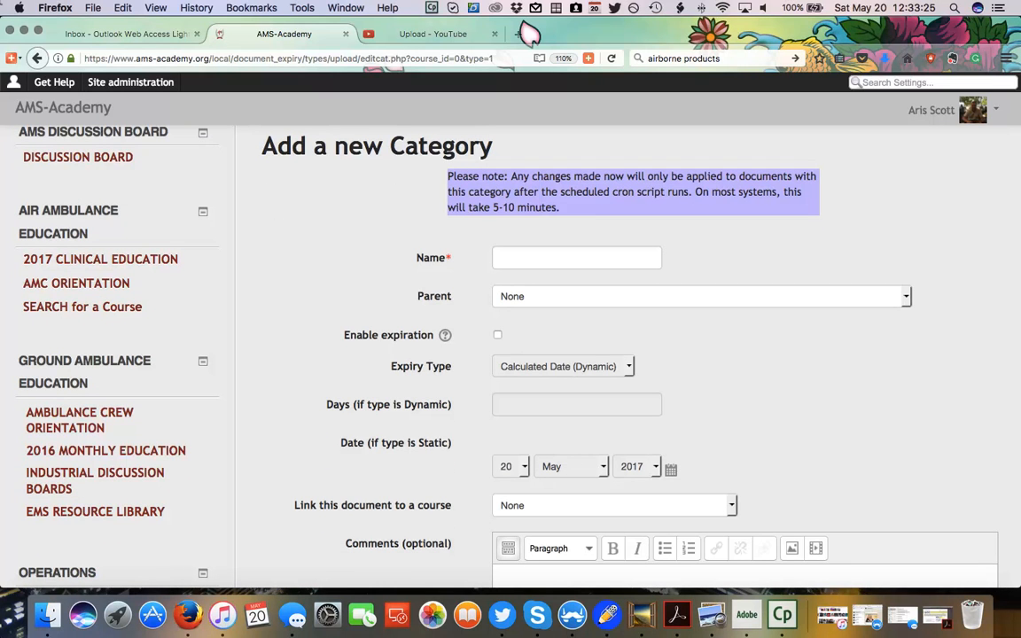
left_click(506, 249)
type("In")
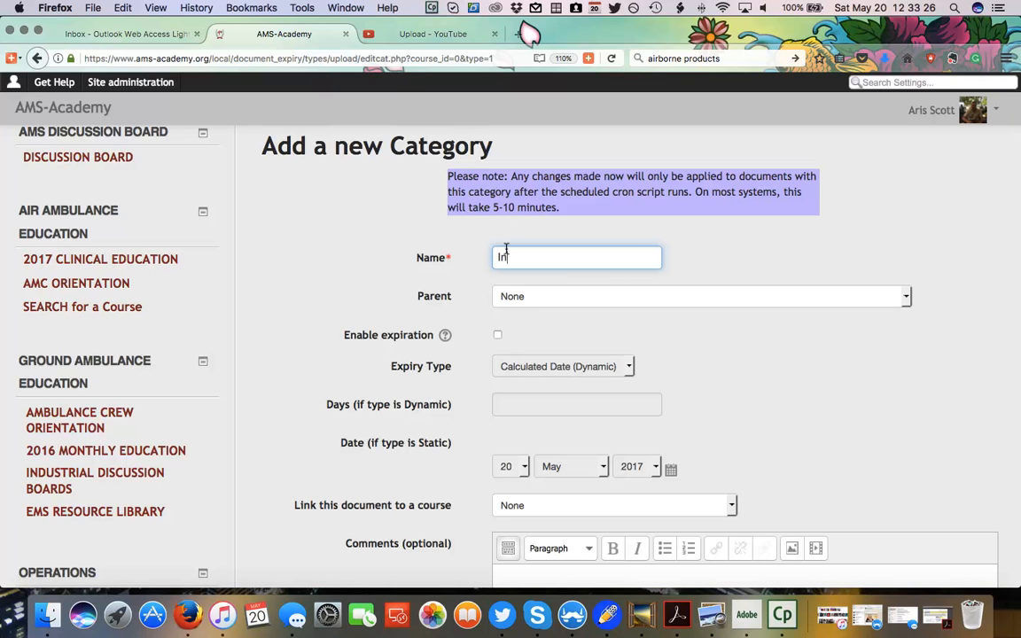
type("ternational Trauma Life Sup")
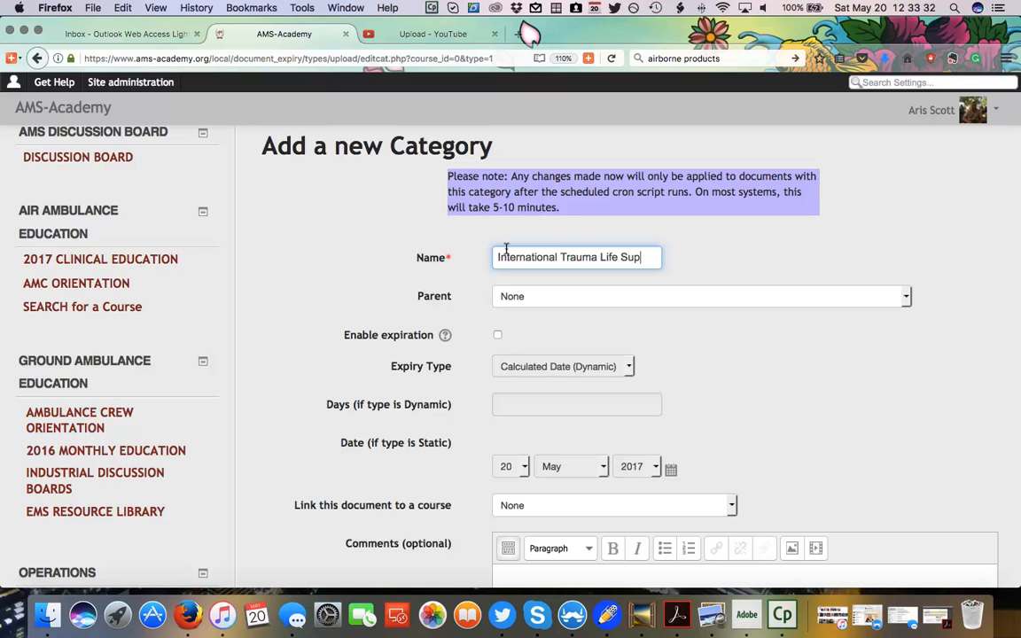
type("port")
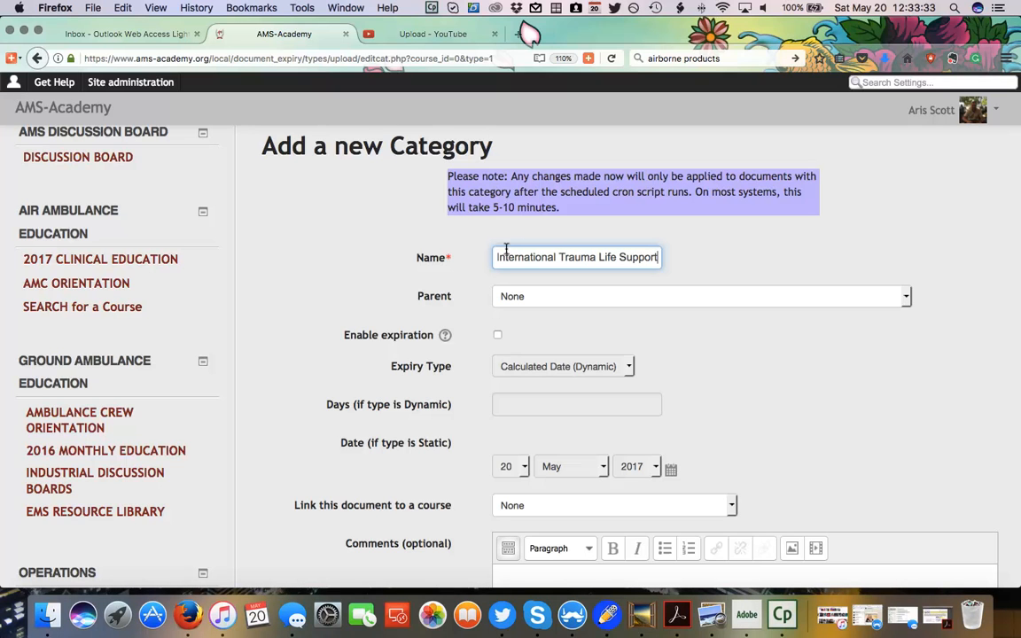
type(" (ITL")
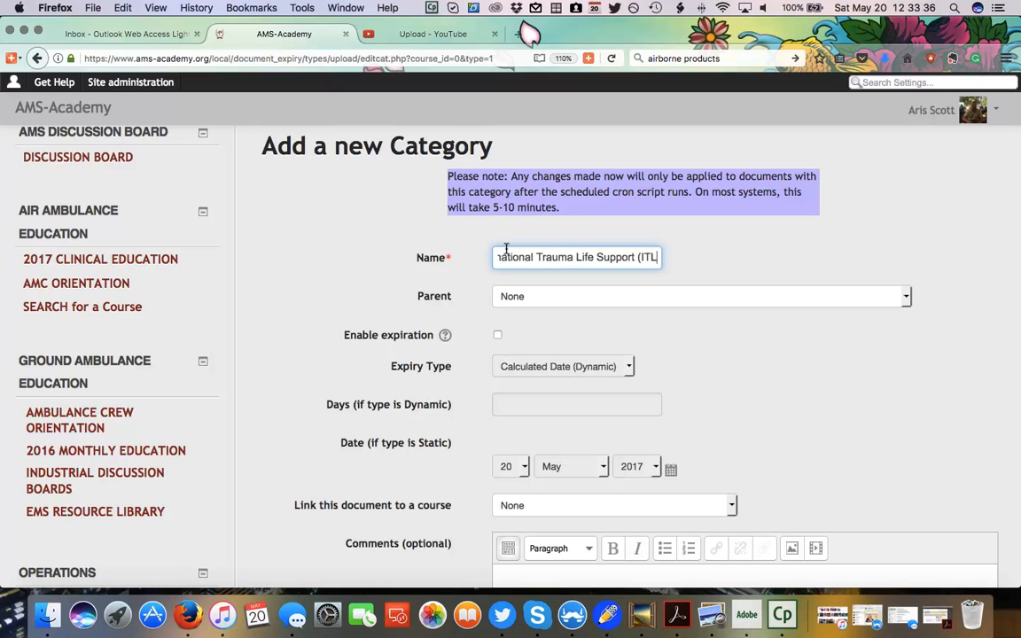
type("S) In")
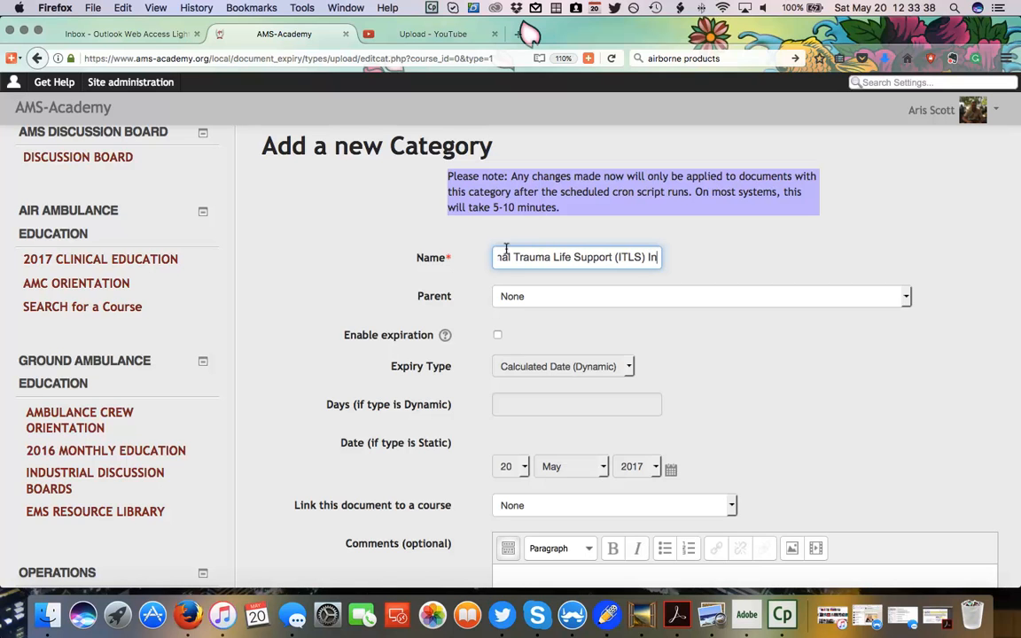
type("structor Certificate")
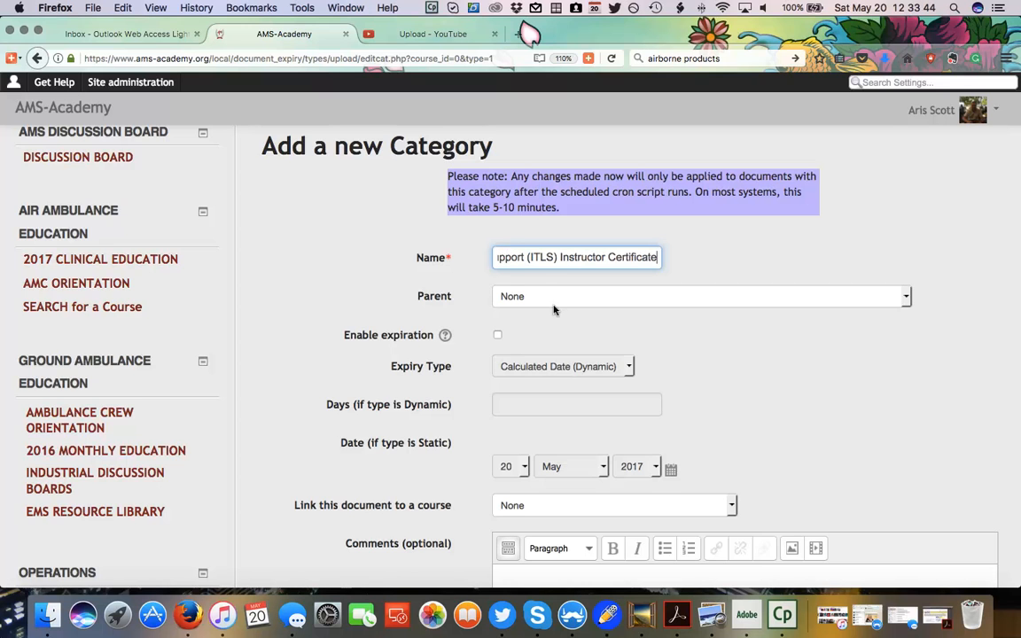
scroll(543, 266, "down", 2)
left_click(532, 234)
left_click(530, 234)
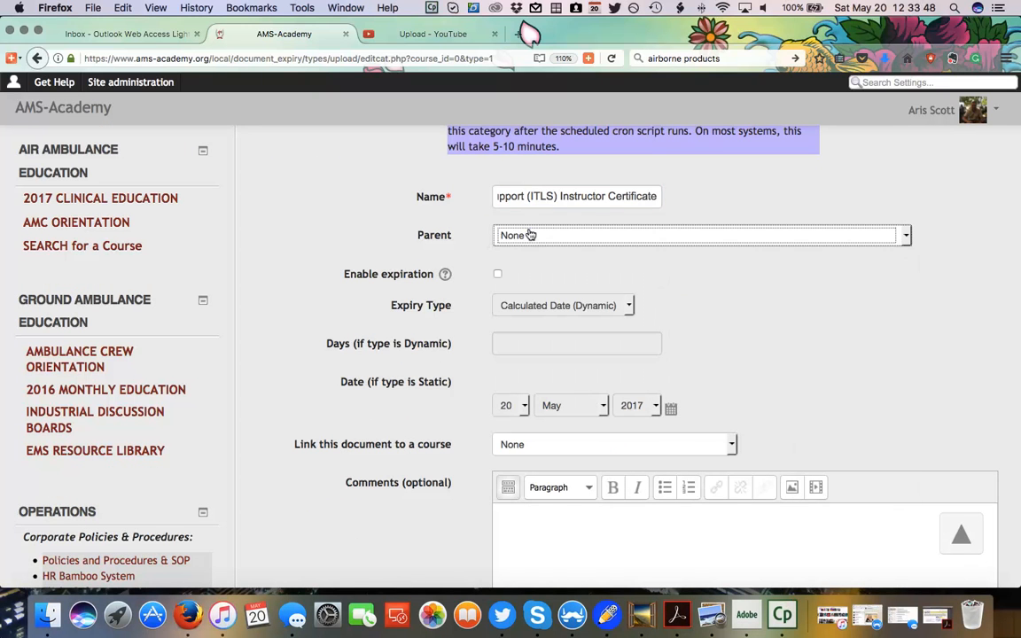
Step: Look through the new category form, from the expiry settings and comments to the threshold overrides and verification notification group
scroll(537, 235, "down", 1)
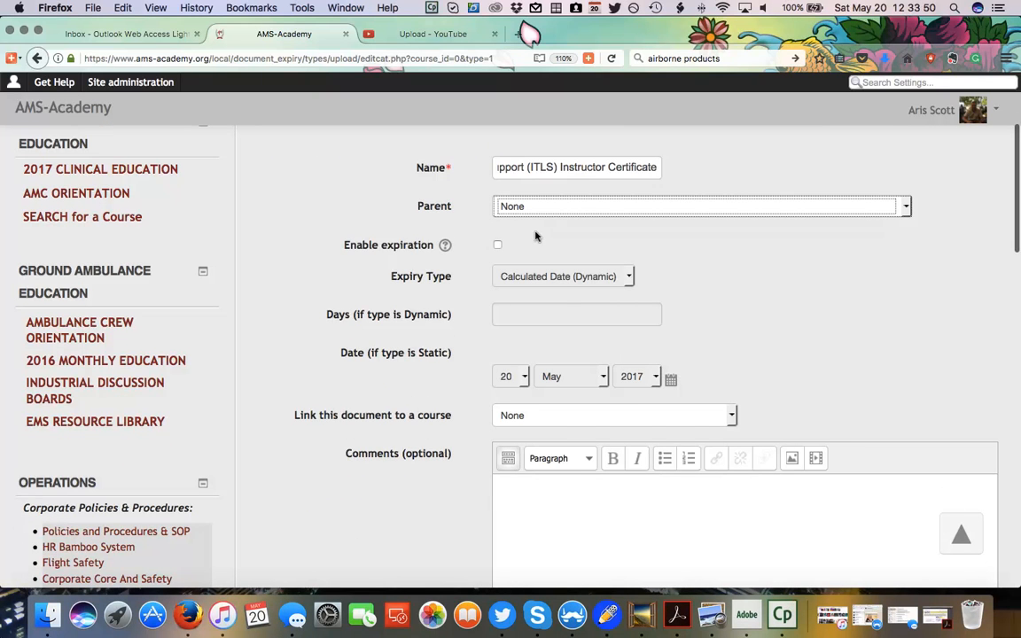
scroll(540, 241, "down", 1)
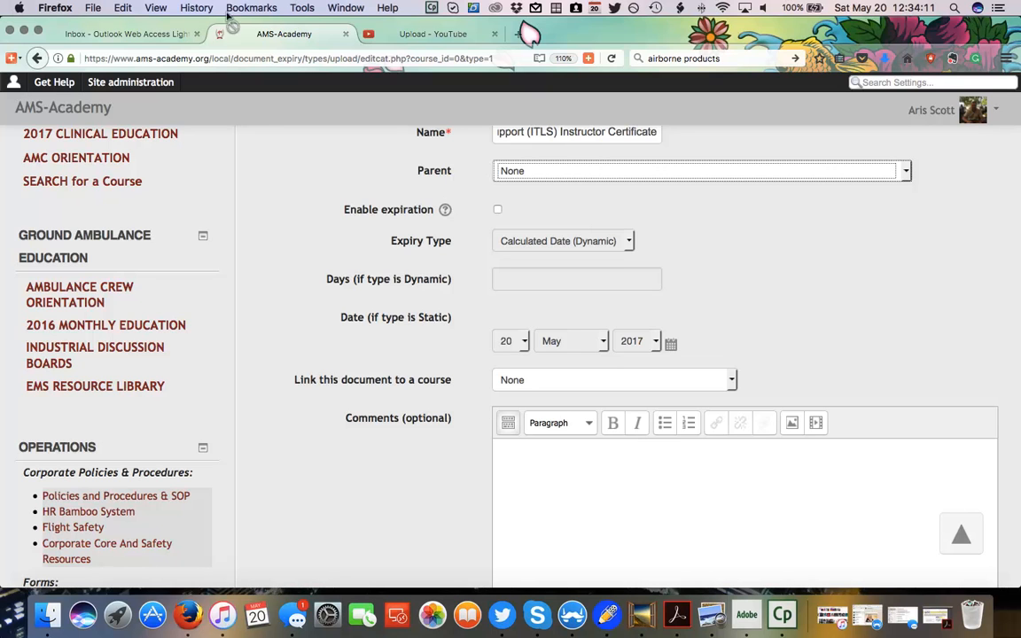
scroll(530, 235, "down", 10)
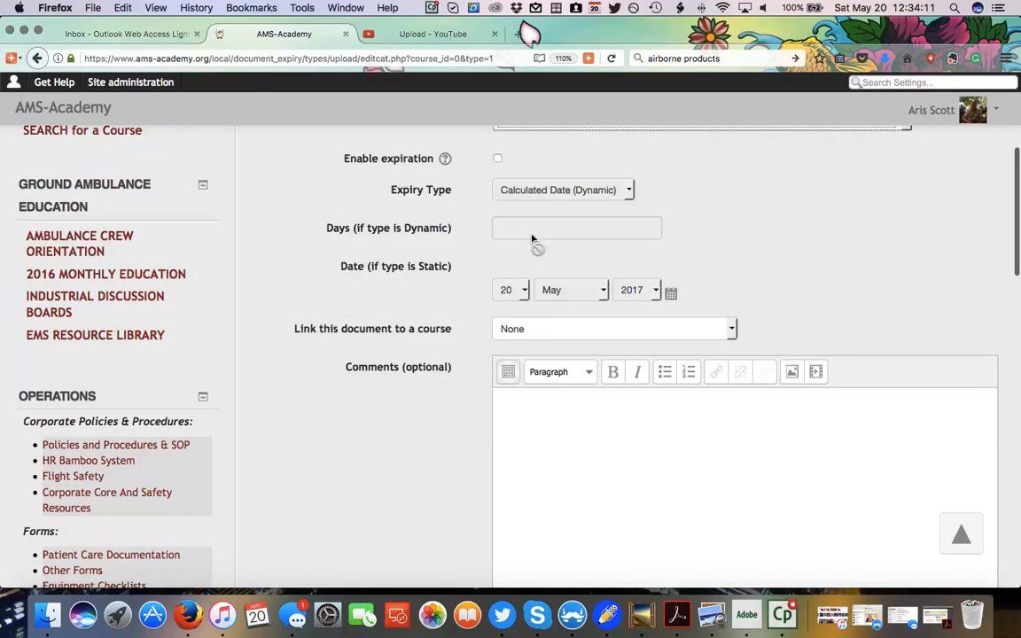
scroll(531, 239, "down", 15)
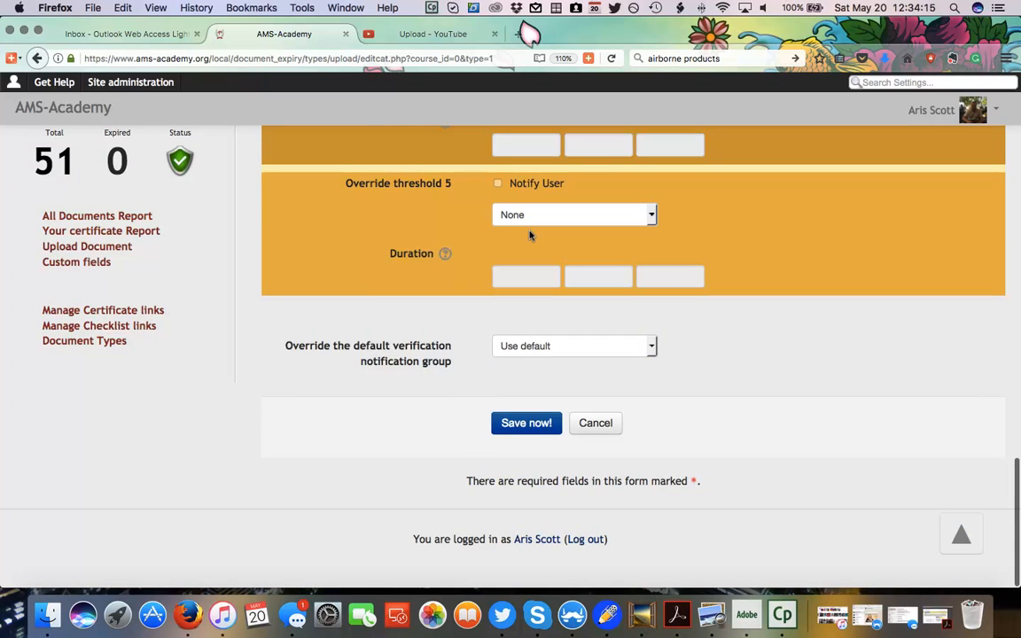
scroll(532, 239, "up", 20)
scroll(531, 239, "down", 20)
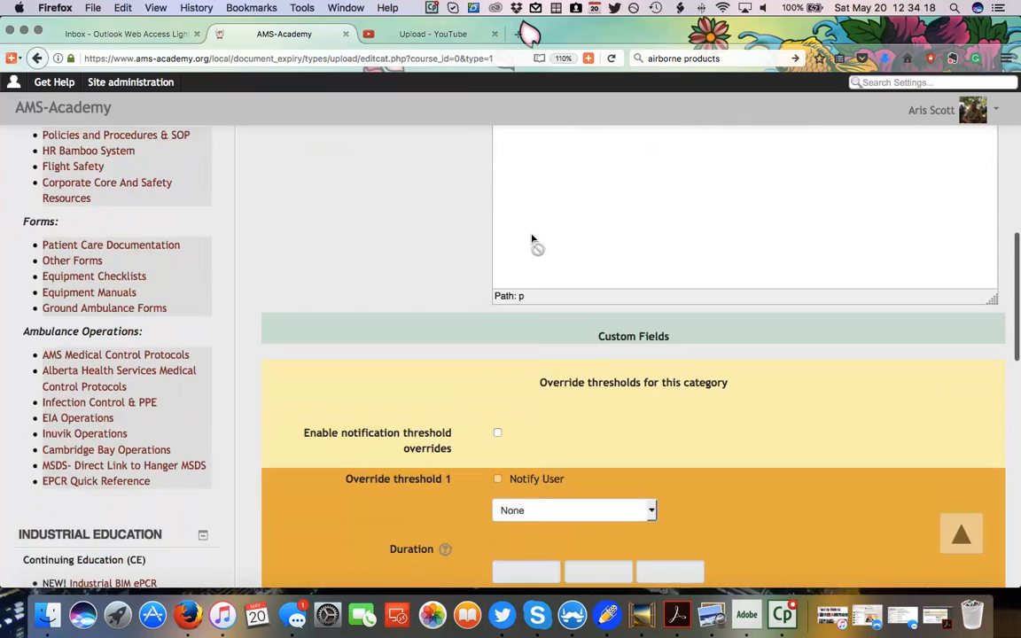
scroll(531, 238, "up", 20)
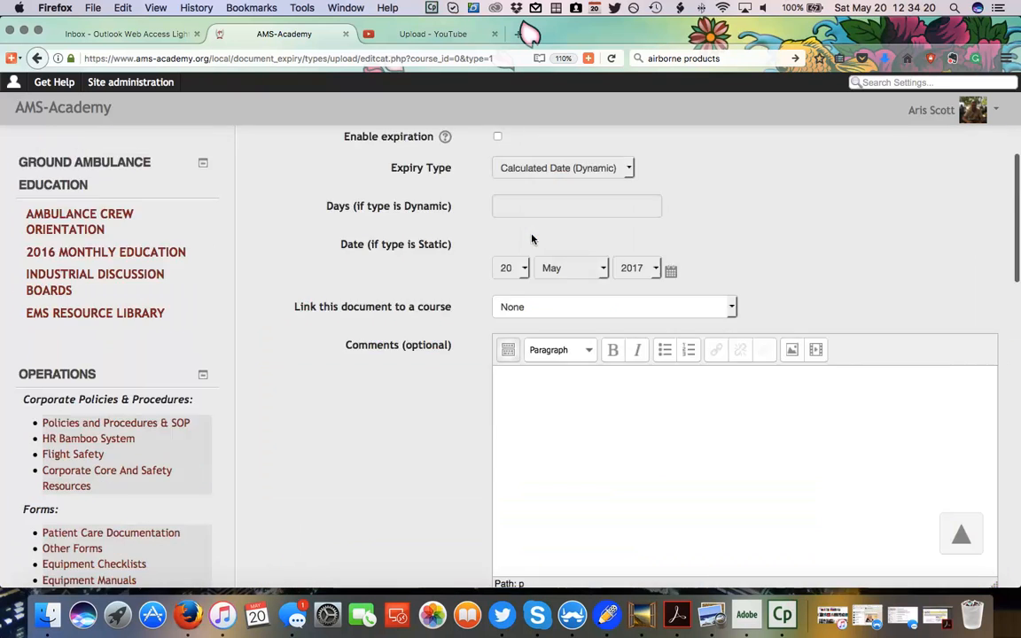
scroll(529, 238, "down", 1)
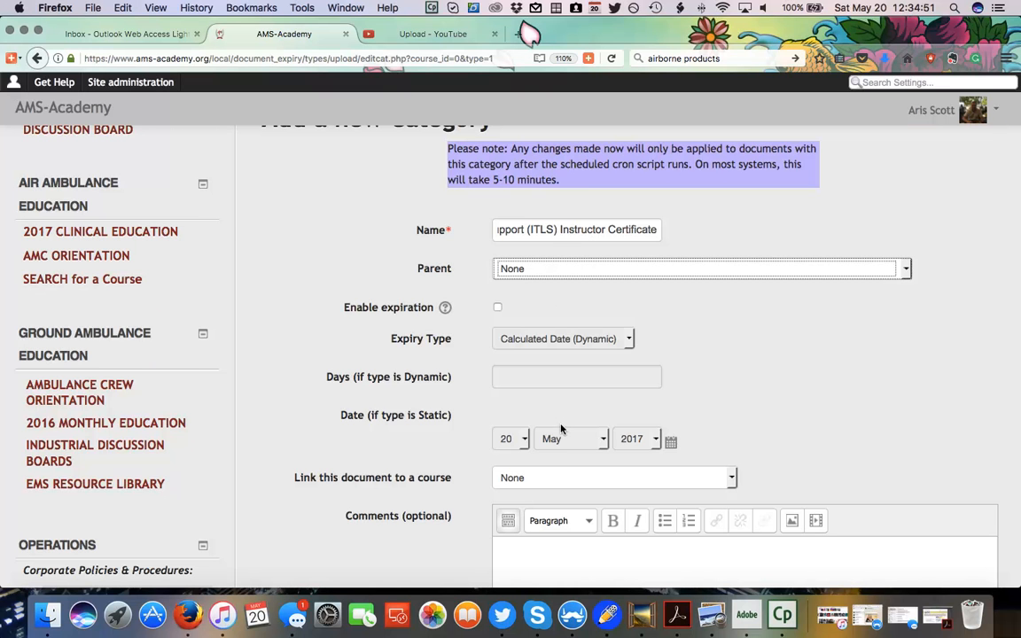
scroll(560, 429, "down", 15)
scroll(581, 288, "up", 15)
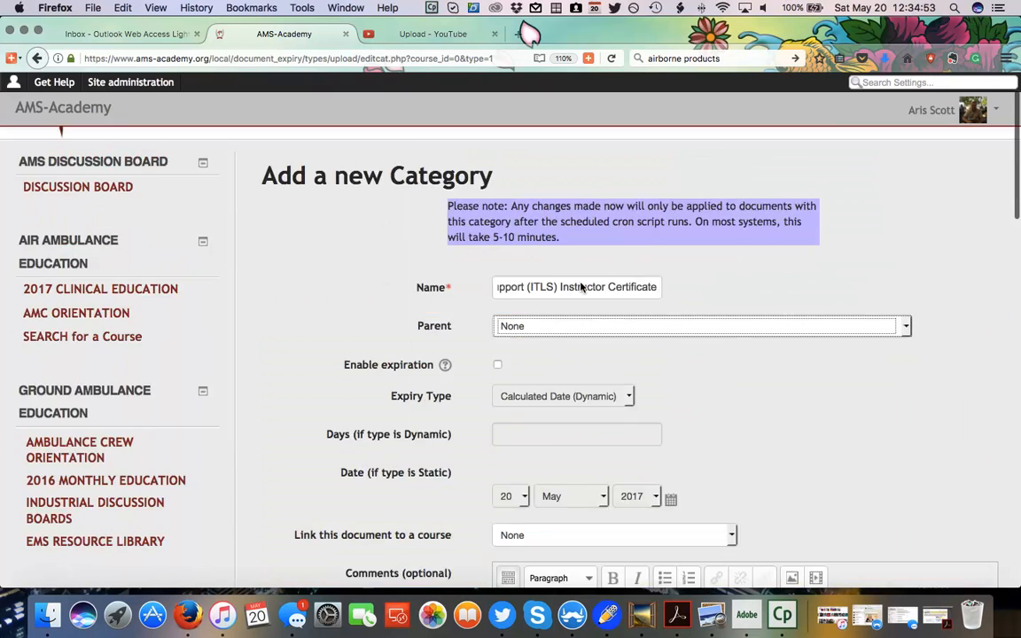
Step: Enable expiration for the category with expiry type Calculated Date (Dynamic) and set the days to 1095
scroll(582, 288, "down", 2)
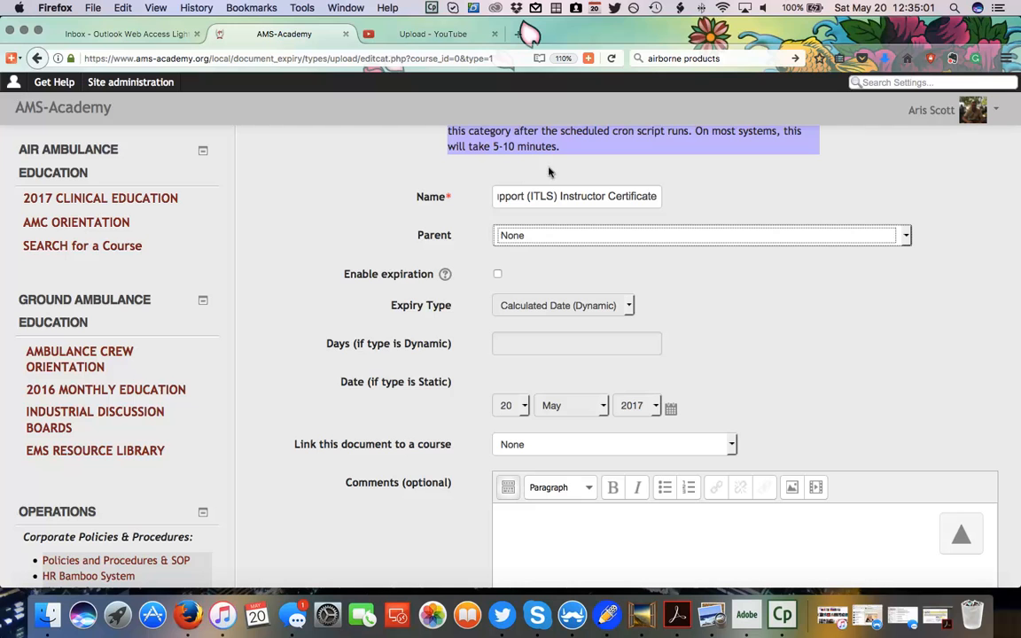
scroll(578, 285, "down", 1)
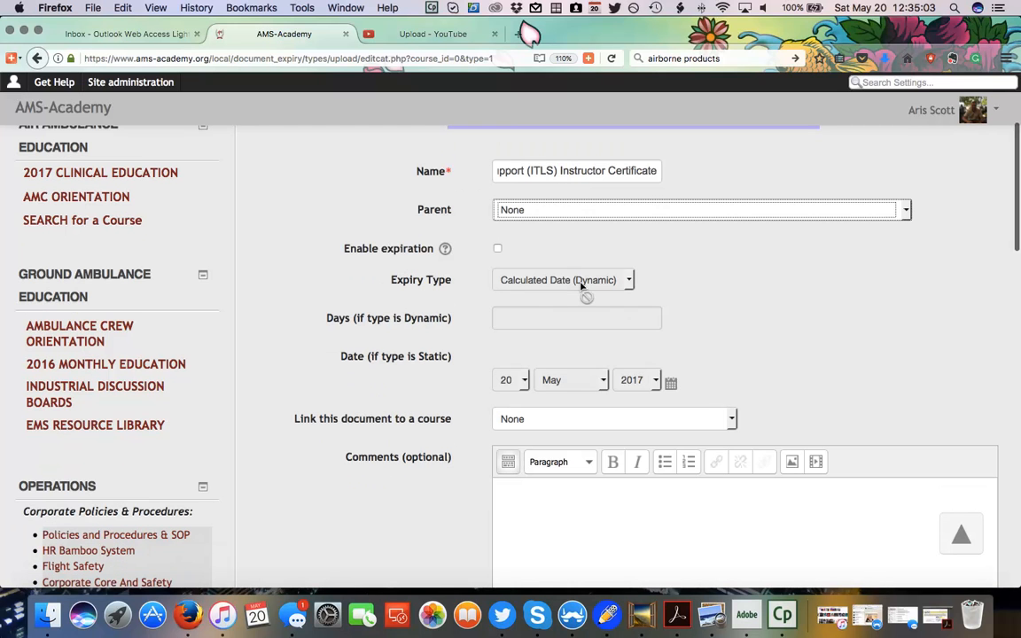
left_click(493, 249)
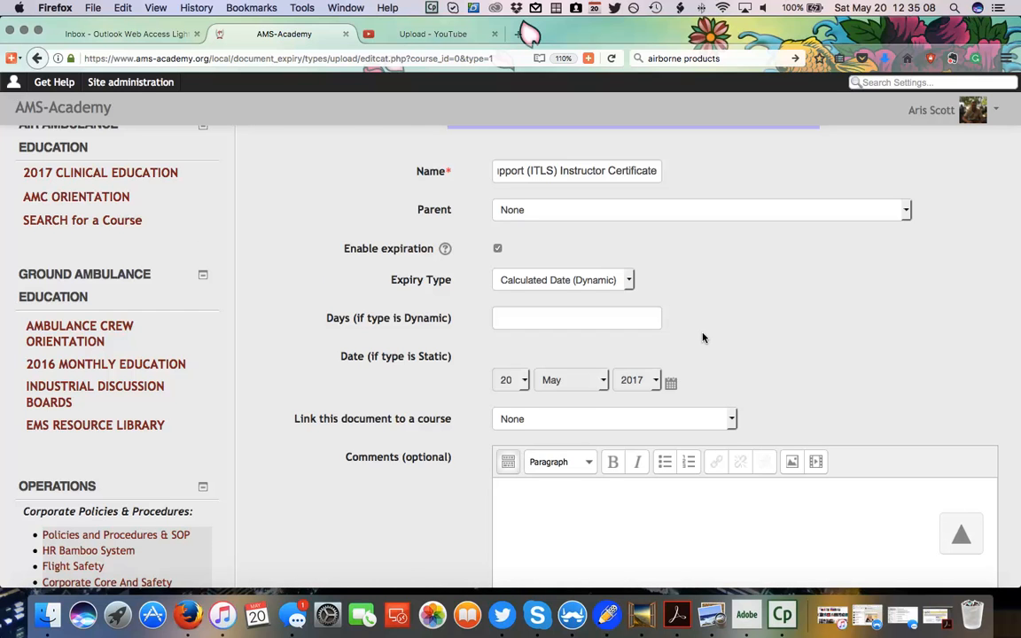
scroll(703, 337, "down", 2)
left_click(621, 222)
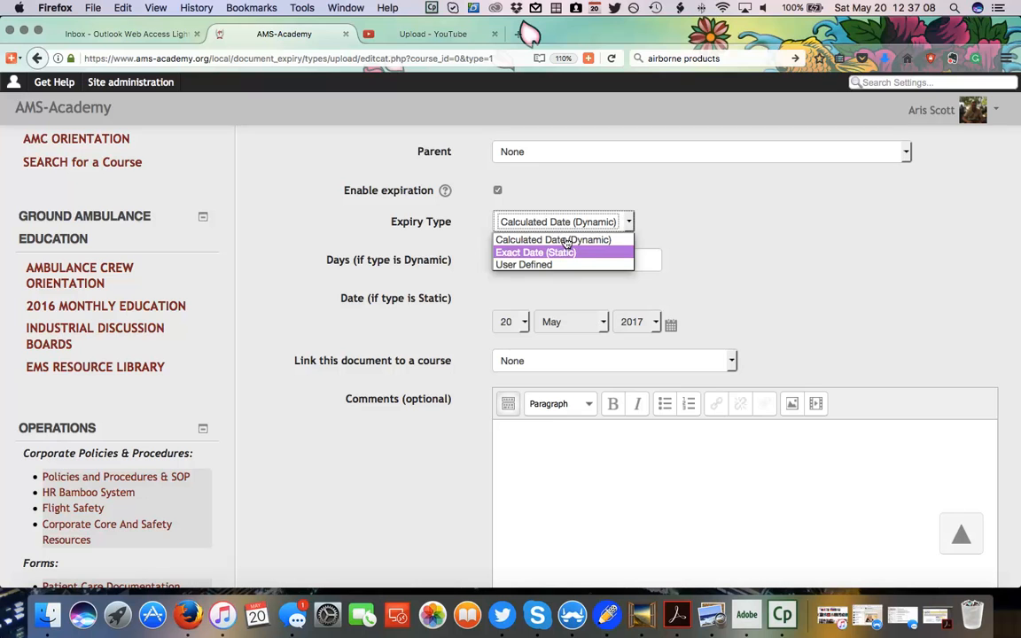
left_click(568, 240)
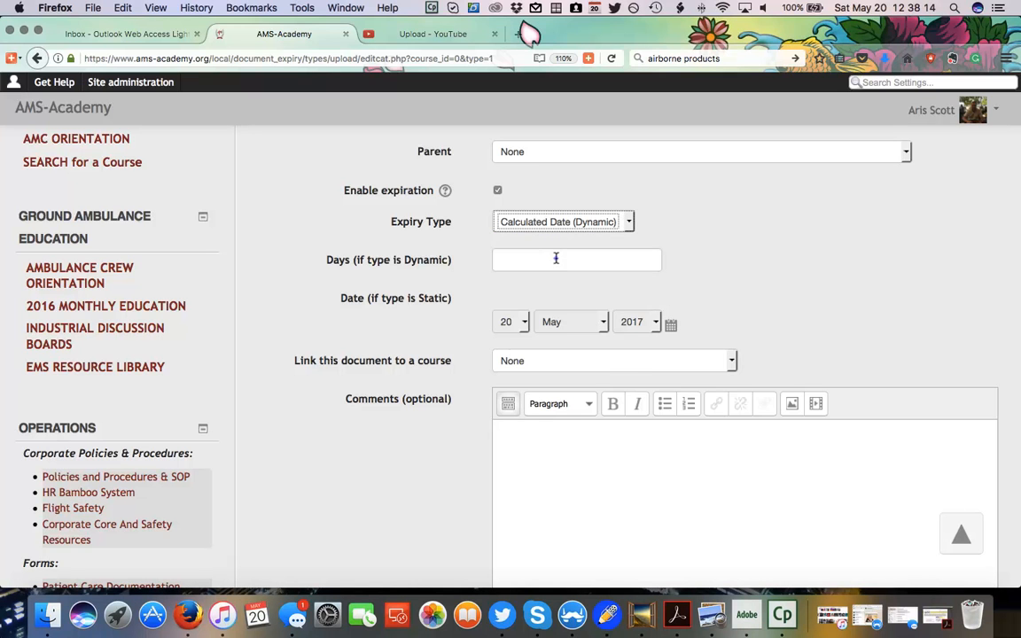
left_click(556, 258)
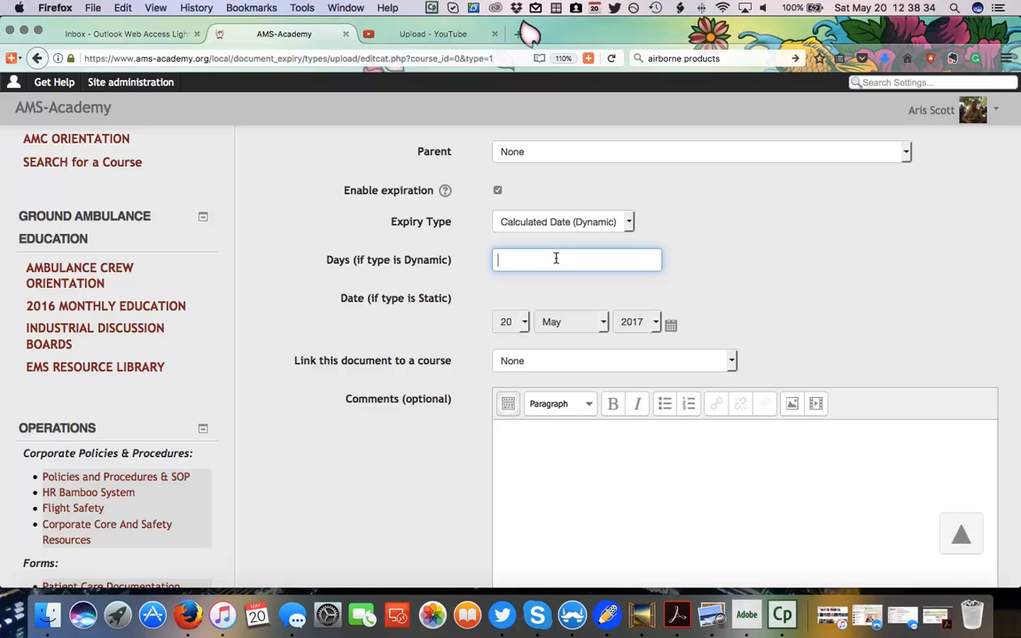
type("1095")
Step: Enable notification threshold overrides for the category, leaving the course link at None and the comments empty
scroll(545, 331, "down", 1)
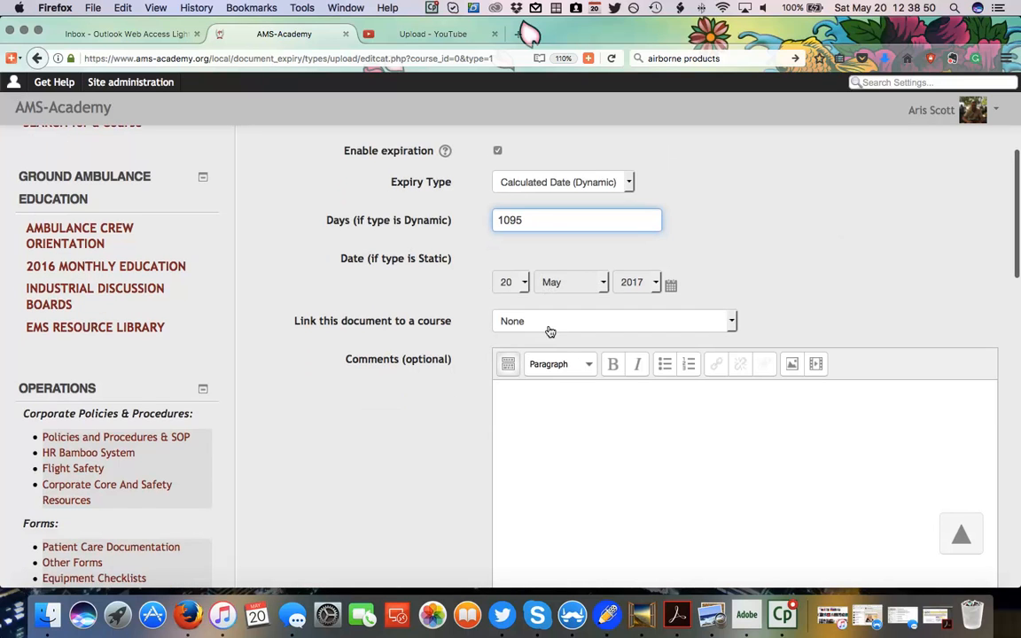
scroll(550, 332, "down", 1)
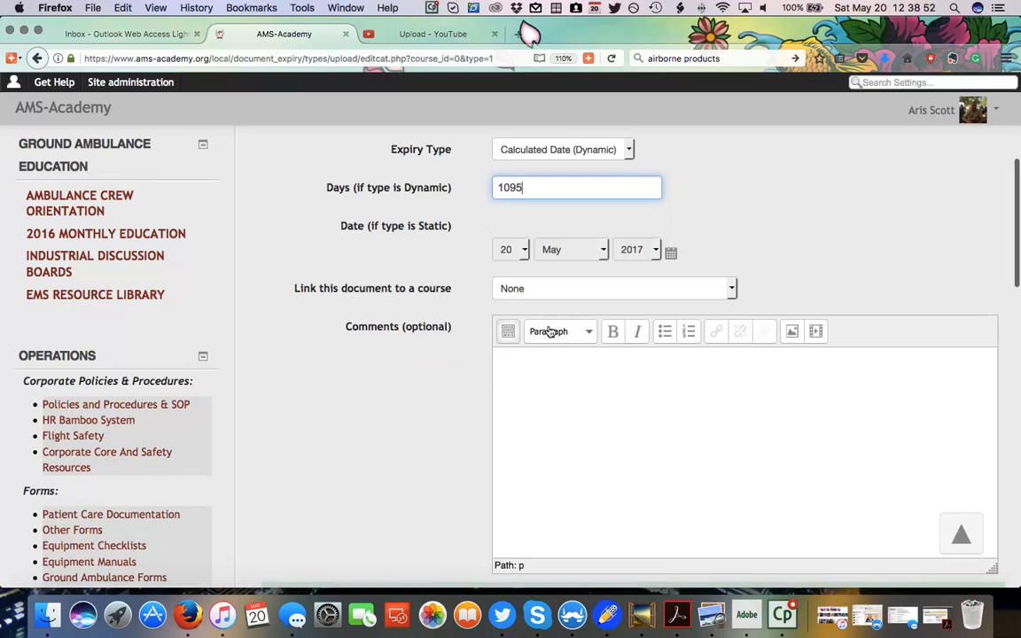
scroll(545, 289, "down", 3)
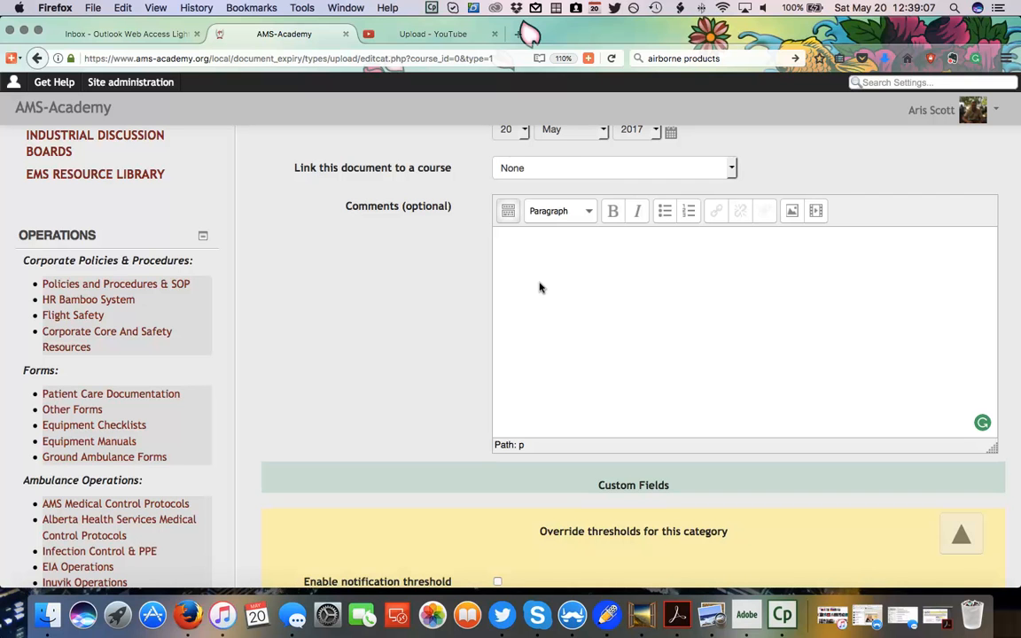
scroll(540, 287, "down", 2)
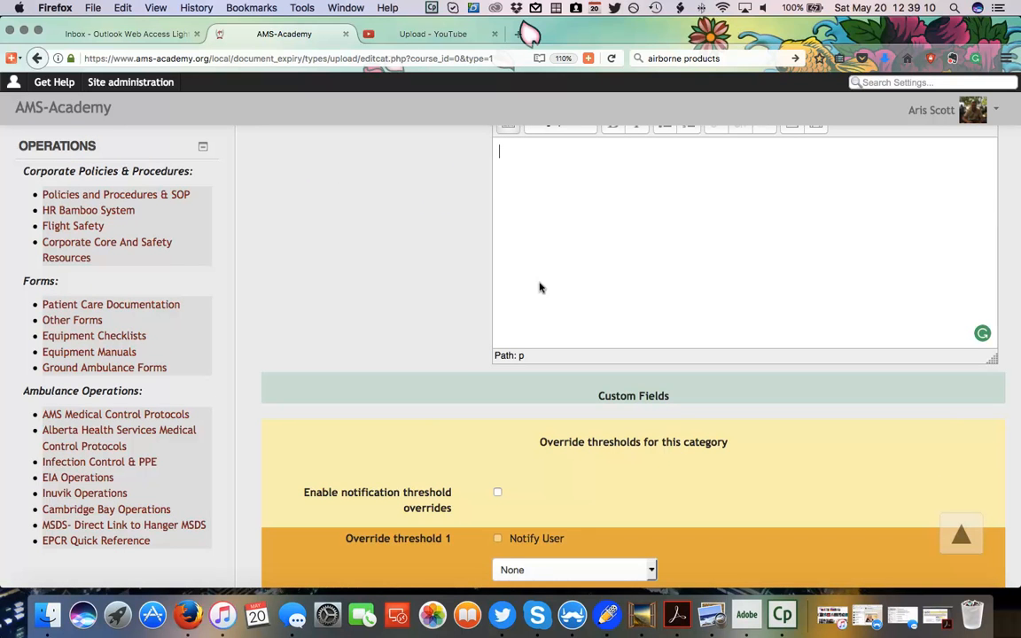
scroll(541, 288, "up", 5)
scroll(543, 290, "down", 8)
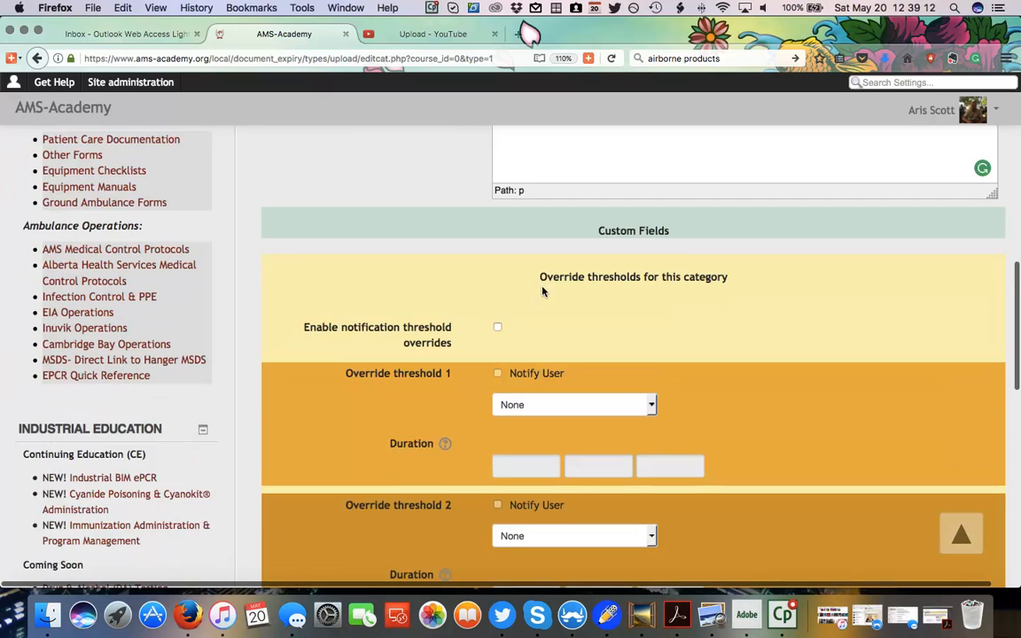
scroll(544, 289, "down", 2)
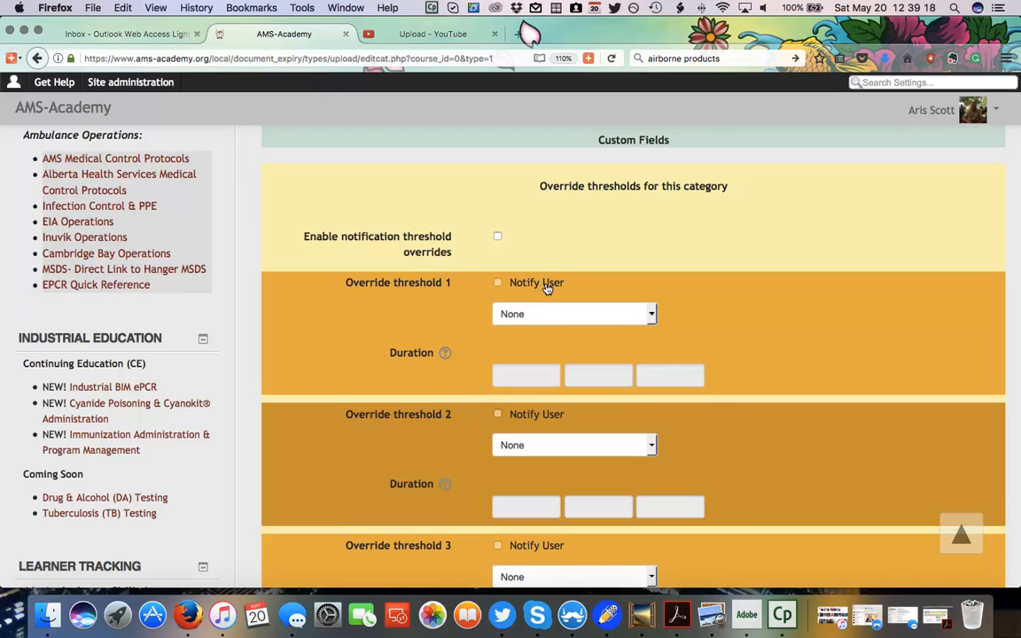
scroll(547, 287, "down", 1)
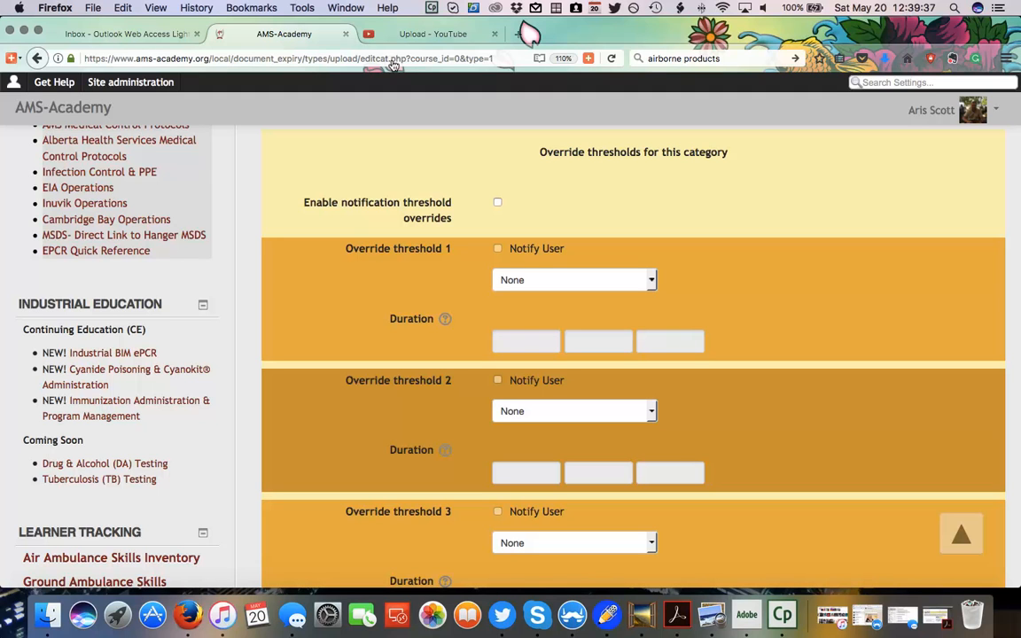
left_click(493, 203)
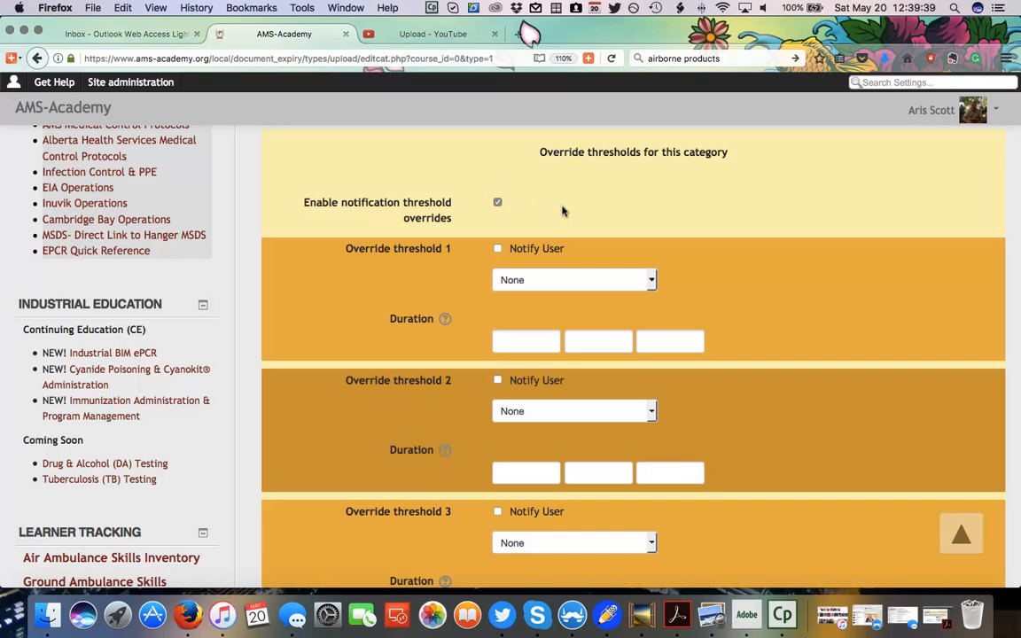
Step: Turn on user notification for override threshold 1
scroll(568, 218, "up", 10)
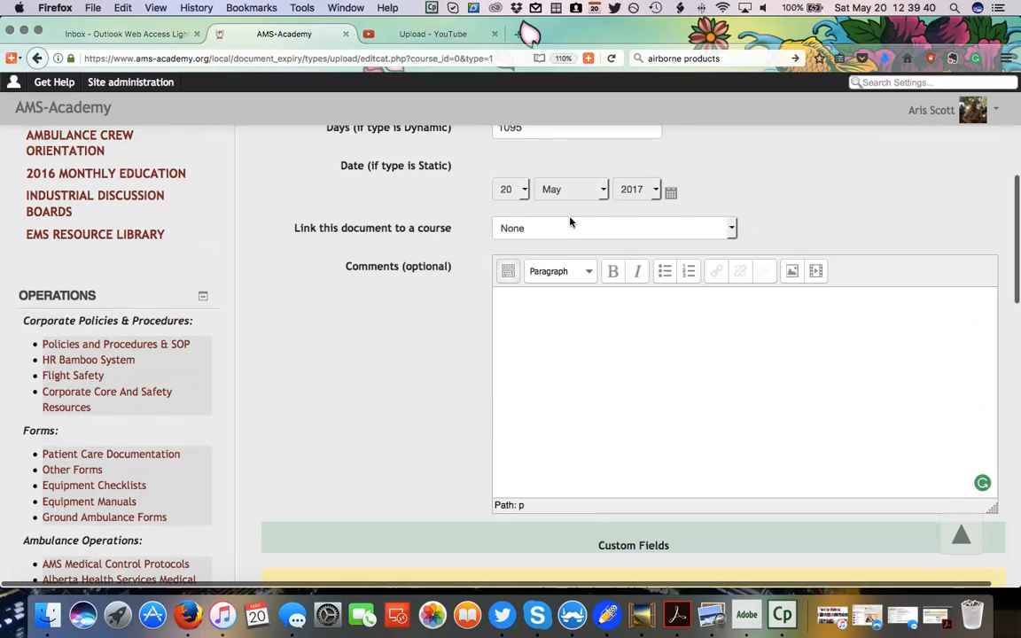
scroll(570, 221, "down", 3)
scroll(570, 222, "down", 7)
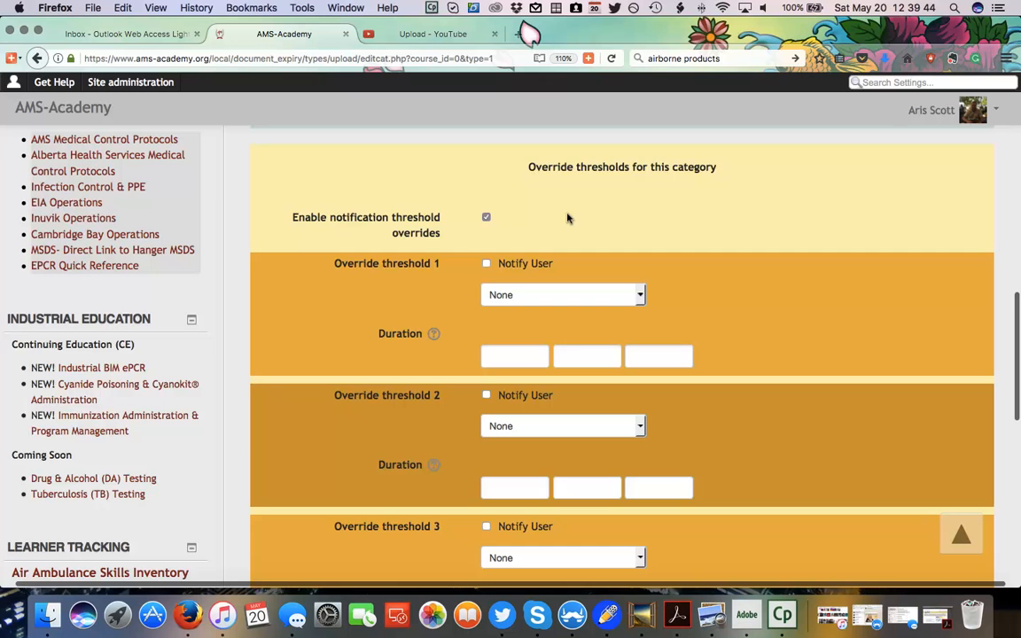
scroll(570, 222, "down", 5)
scroll(570, 222, "down", 2)
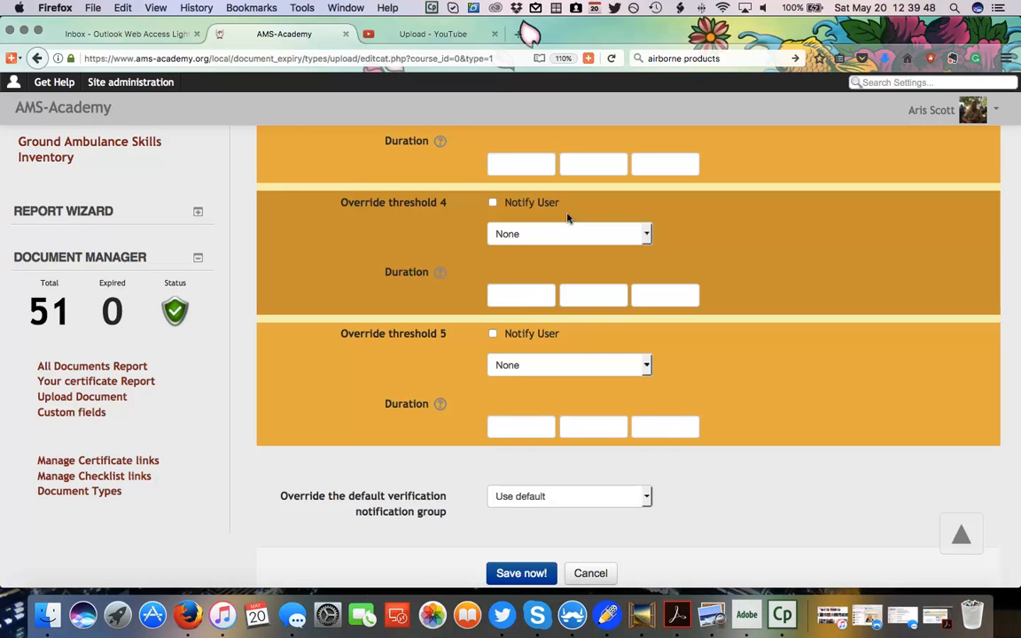
scroll(570, 222, "up", 5)
scroll(570, 222, "down", 1)
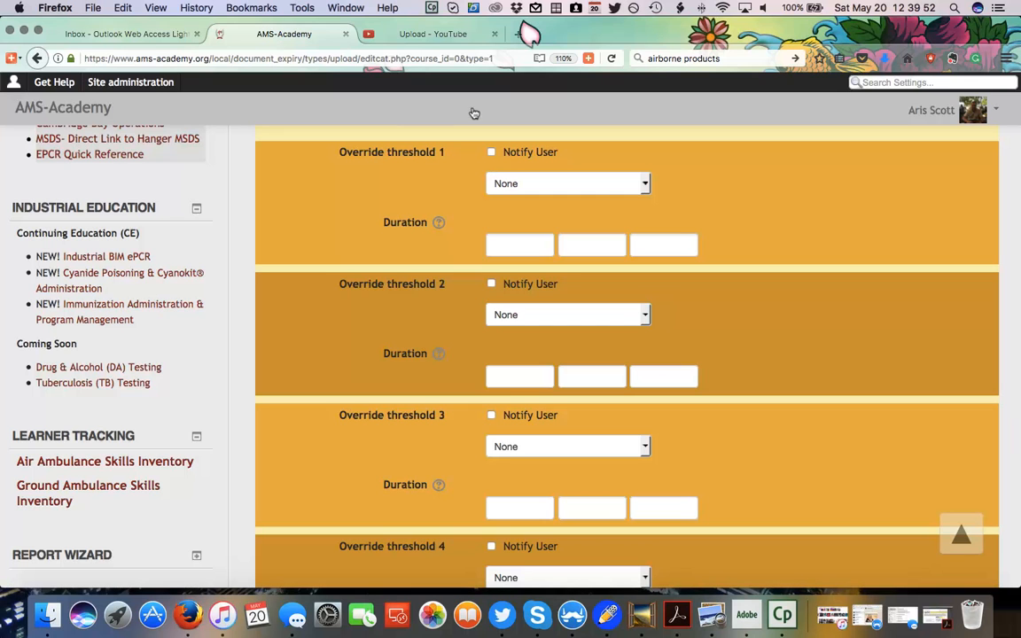
left_click(489, 152)
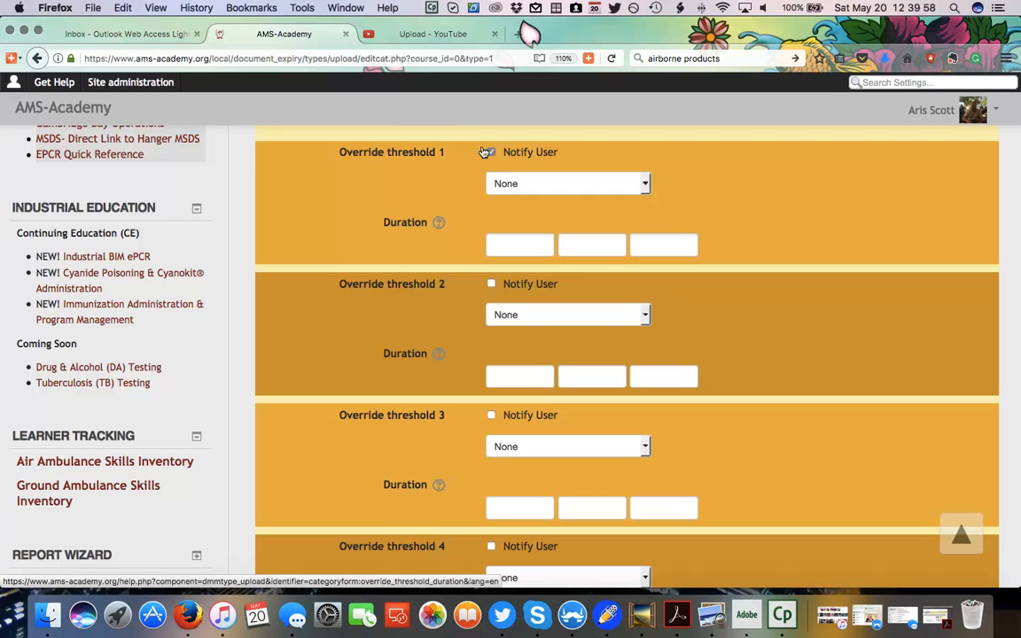
Step: Check the help for override threshold 1's duration and review the category's expiry settings
left_click(432, 219)
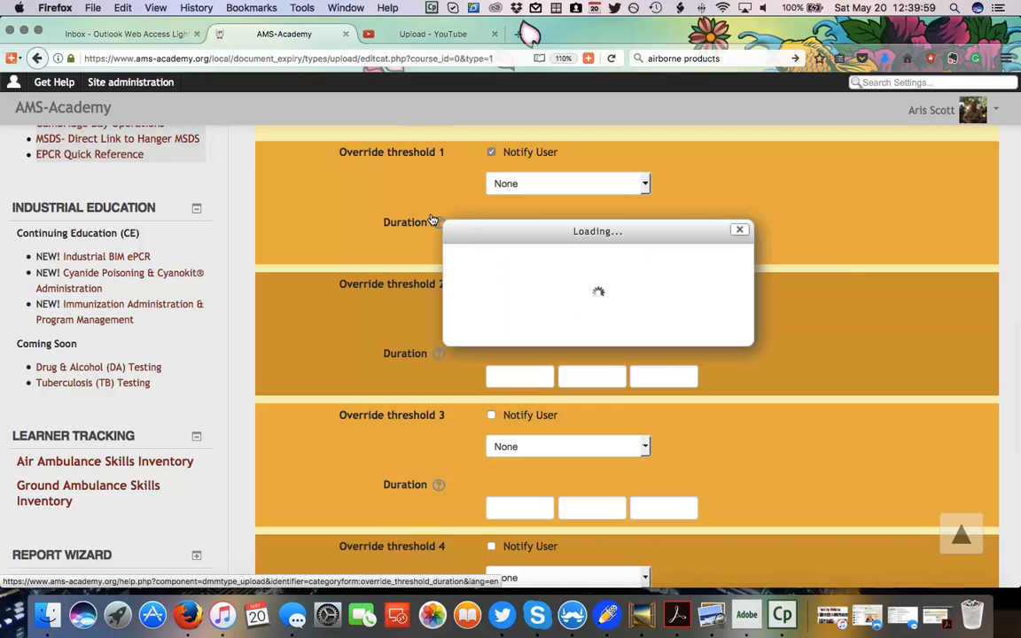
left_click(735, 228)
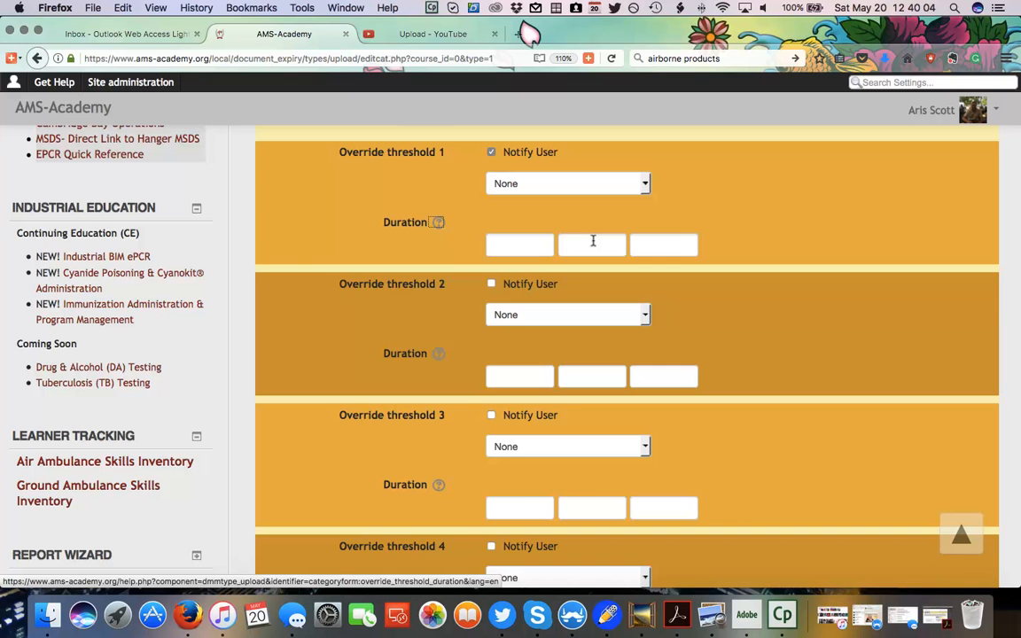
scroll(593, 244, "up", 10)
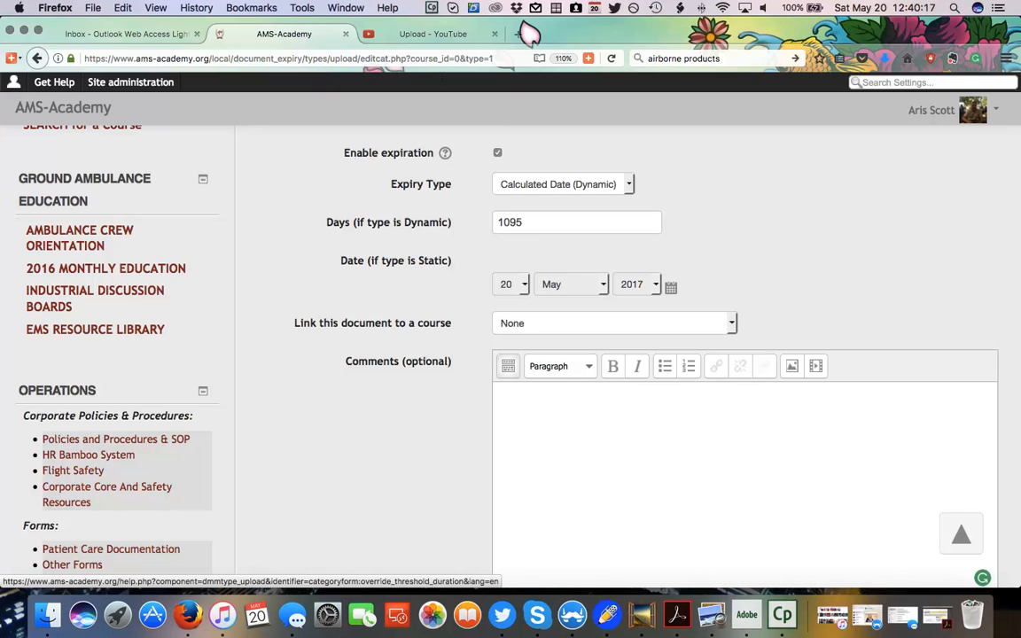
scroll(526, 219, "down", 5)
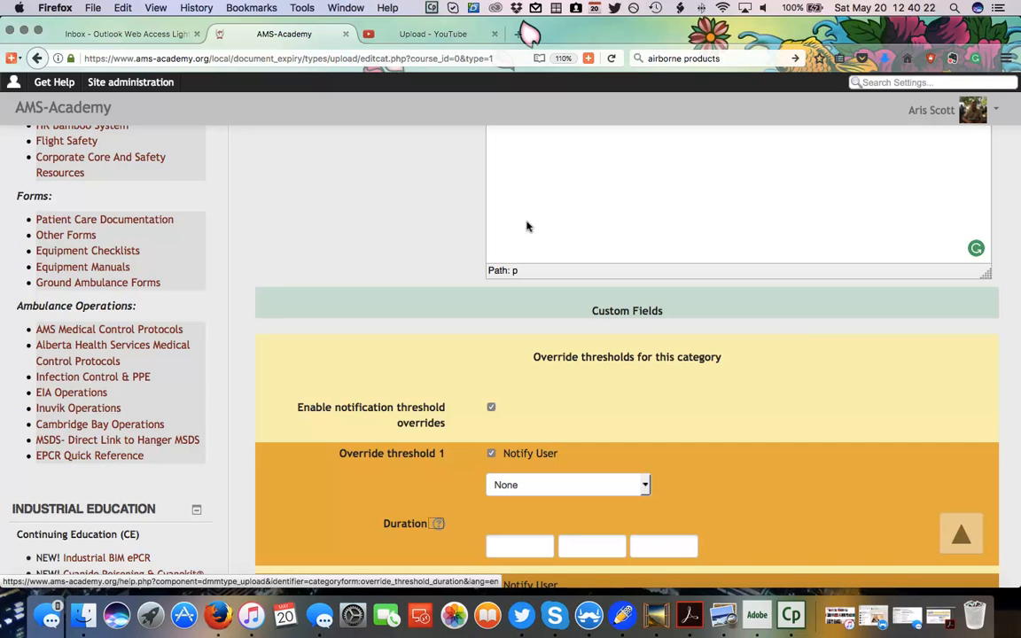
scroll(531, 227, "down", 2)
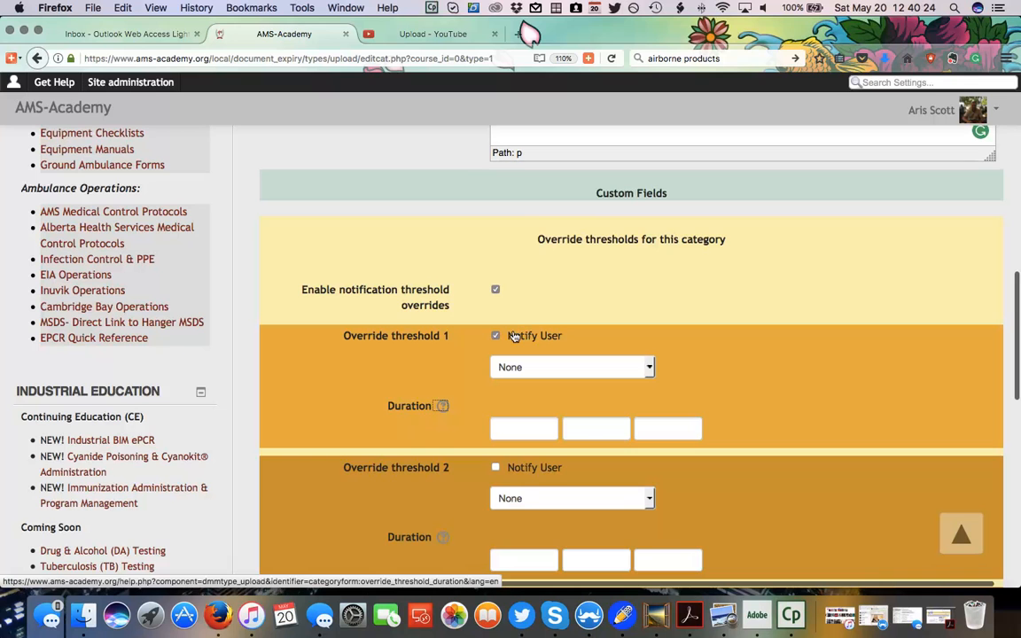
scroll(513, 337, "down", 1)
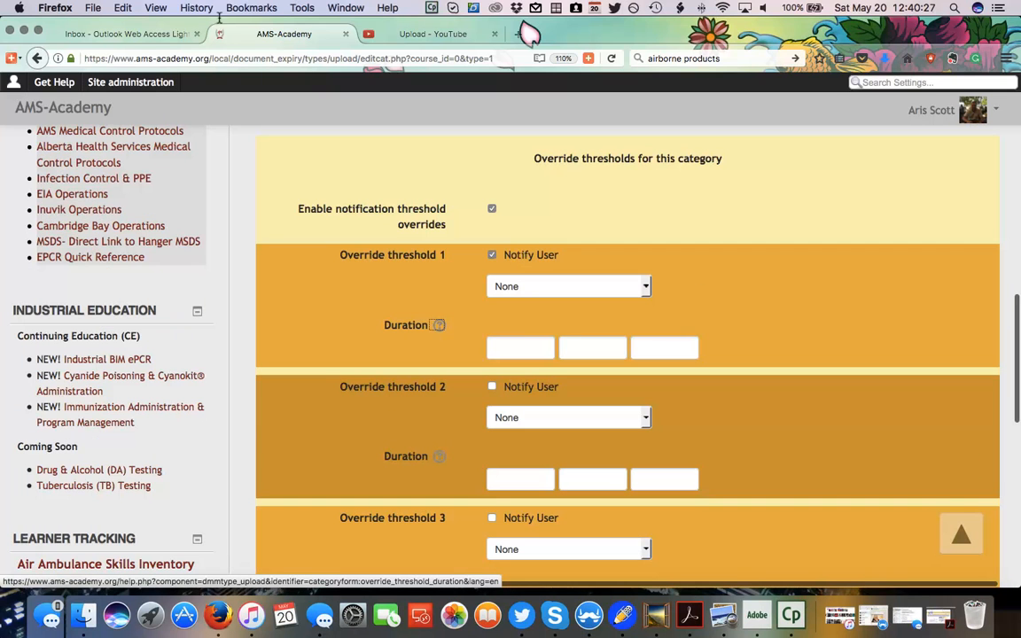
Step: Set the three duration values of override threshold 1 to 0, 0 and 90
left_click(524, 344)
type("0")
left_click(583, 345)
type("0")
left_click(637, 347)
type("90")
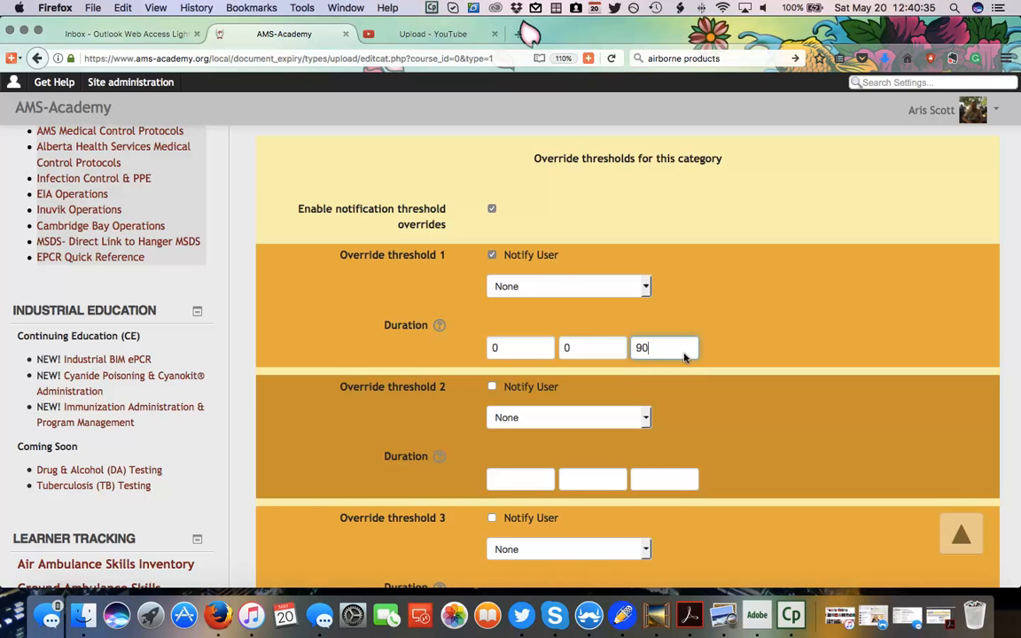
Step: Turn on user notification for override threshold 2 and look through its available notification groups
scroll(693, 371, "down", 2)
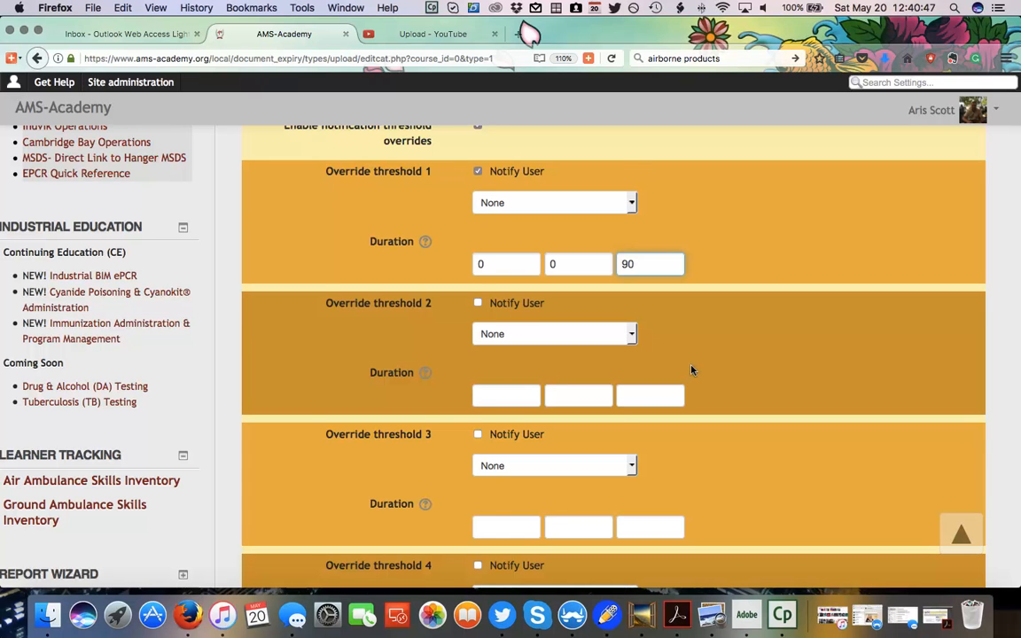
scroll(483, 232, "down", 2)
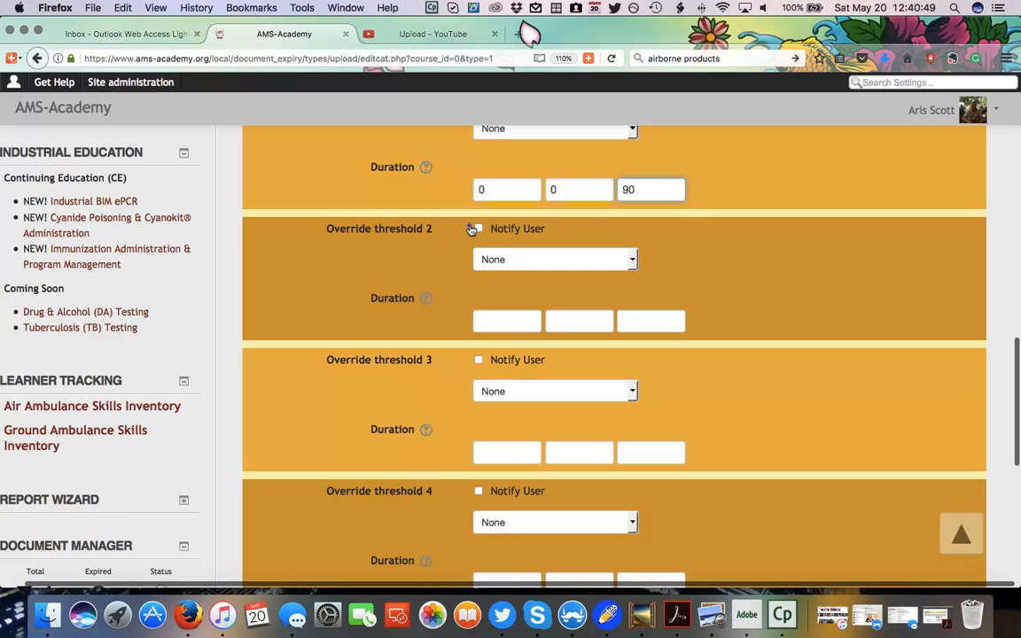
left_click(477, 228)
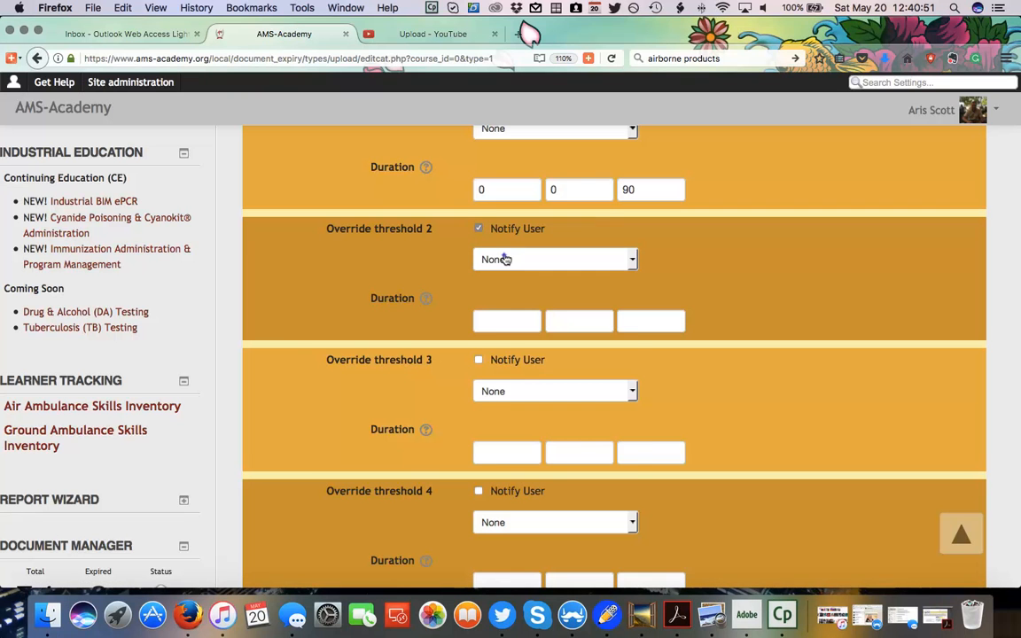
left_click(503, 259)
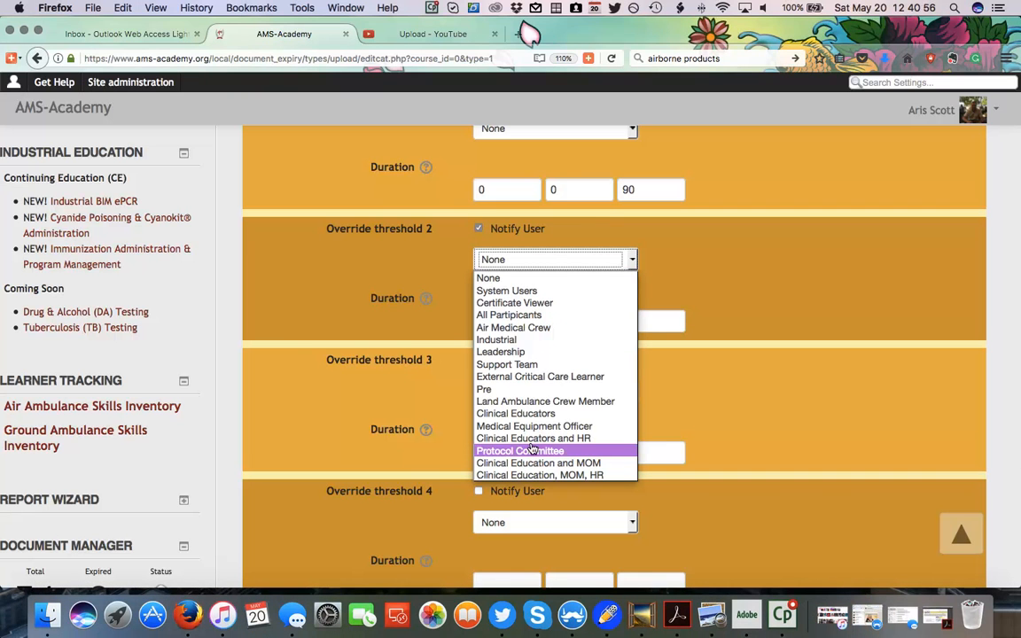
key("i")
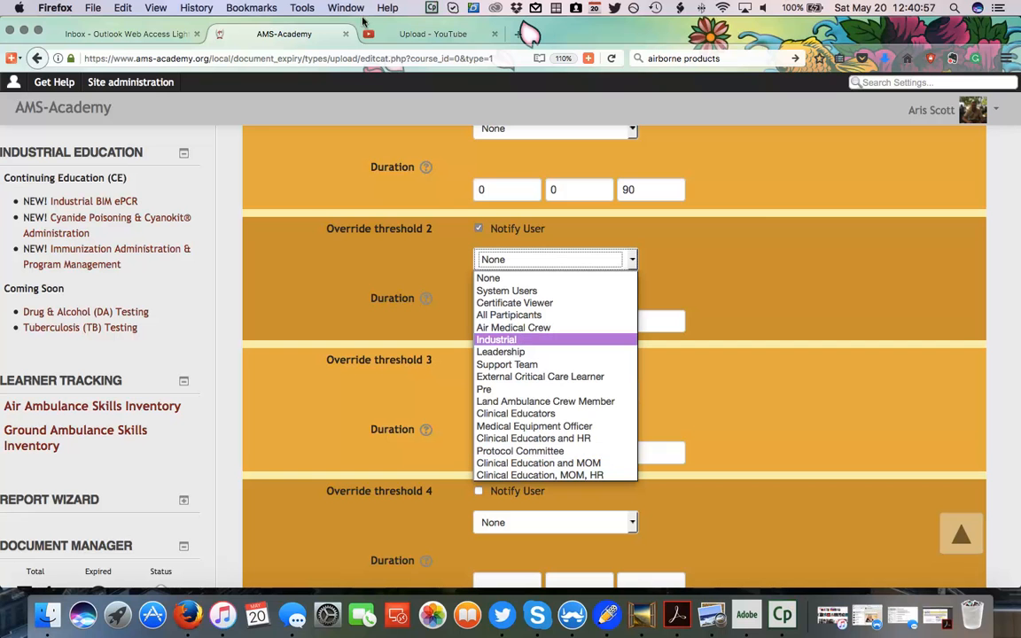
left_click(770, 251)
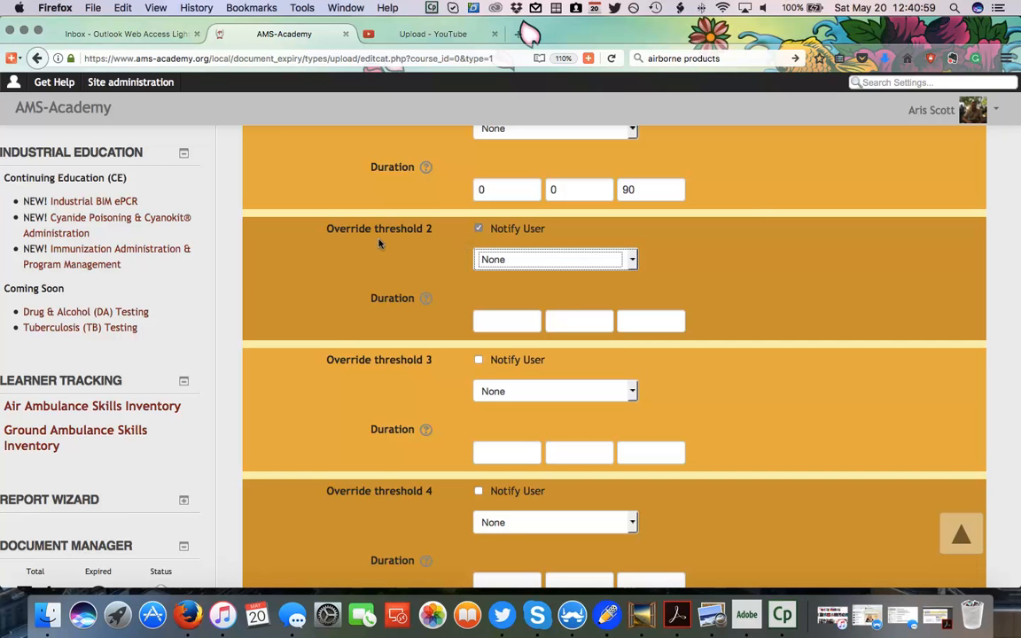
Step: Look at the user account options in the site administration, including Cohorts
scroll(380, 245, "up", 15)
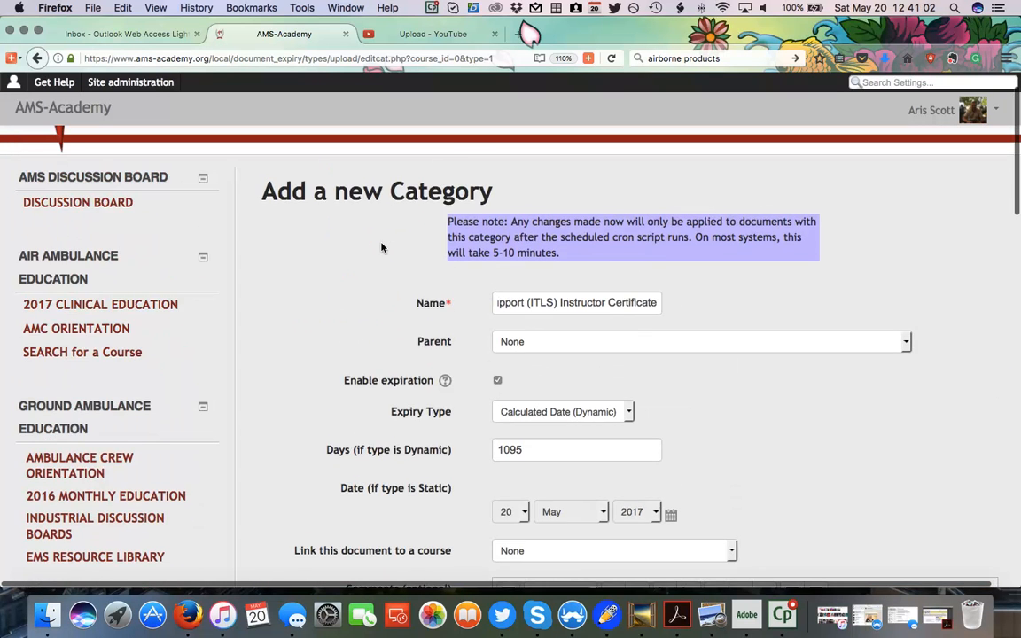
scroll(381, 248, "up", 2)
left_click(129, 82)
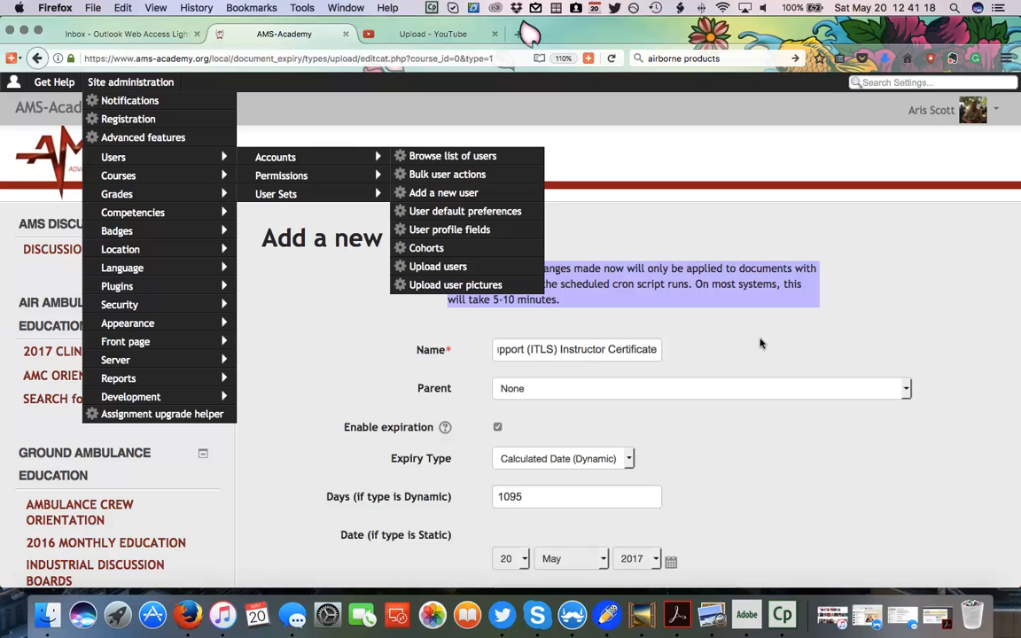
Step: Set the notification group of override threshold 2 to Clinical Educators
scroll(763, 347, "down", 4)
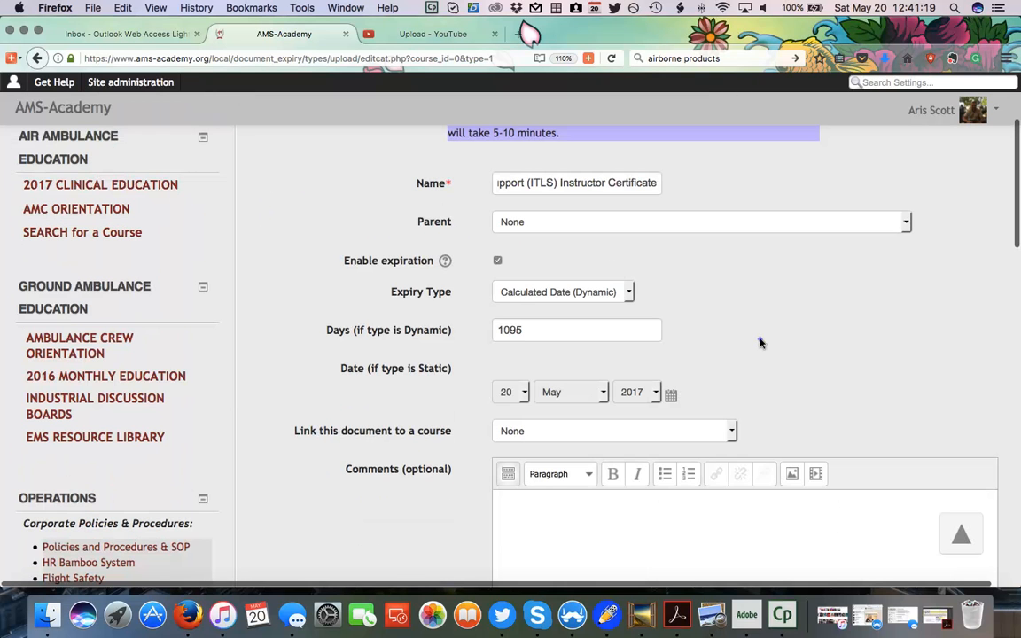
scroll(635, 314, "down", 15)
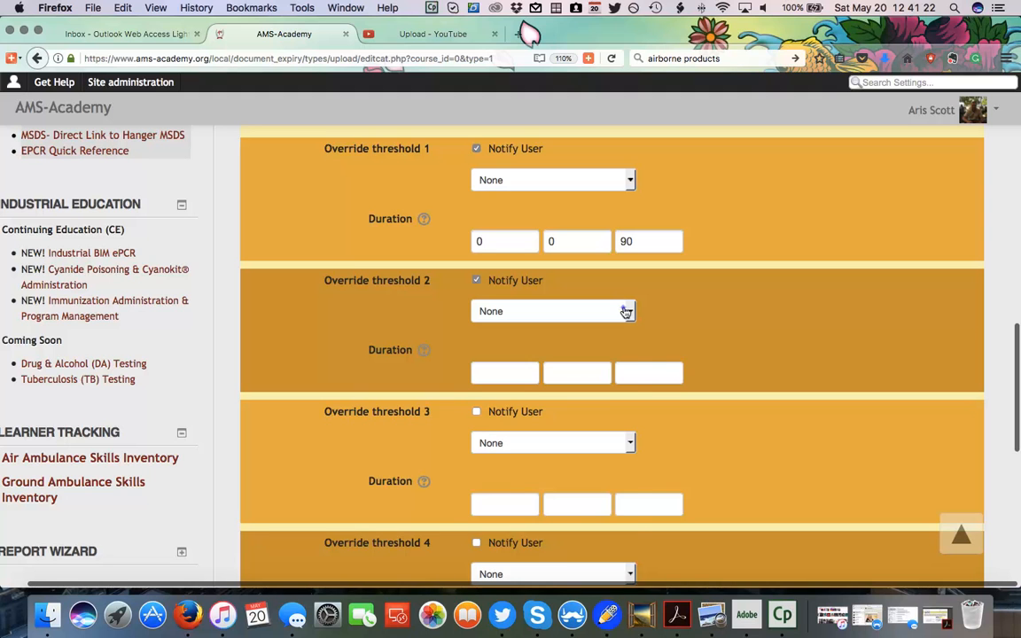
left_click(626, 312)
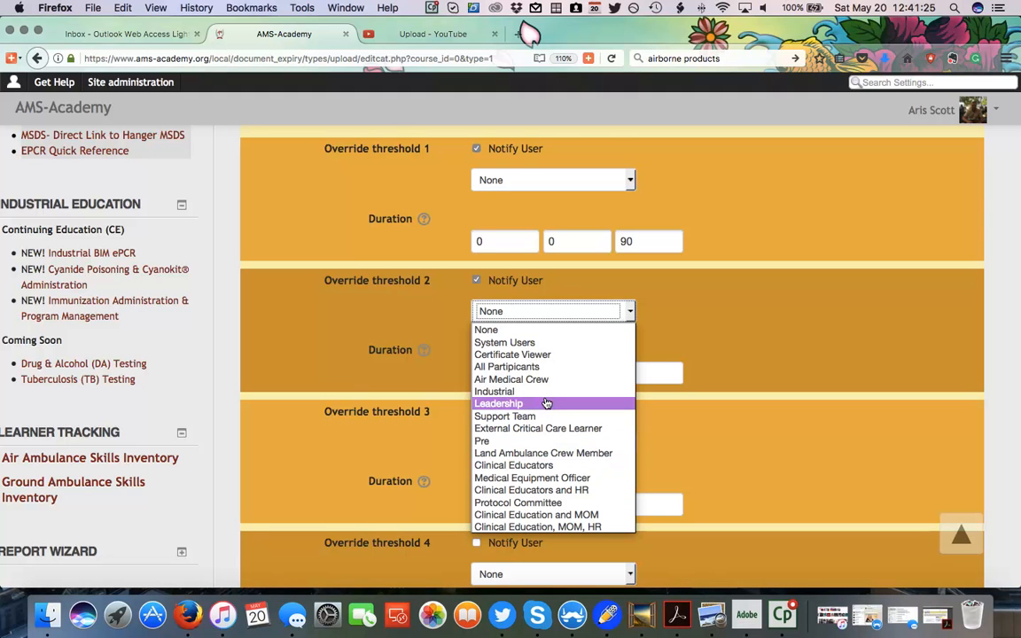
left_click(536, 466)
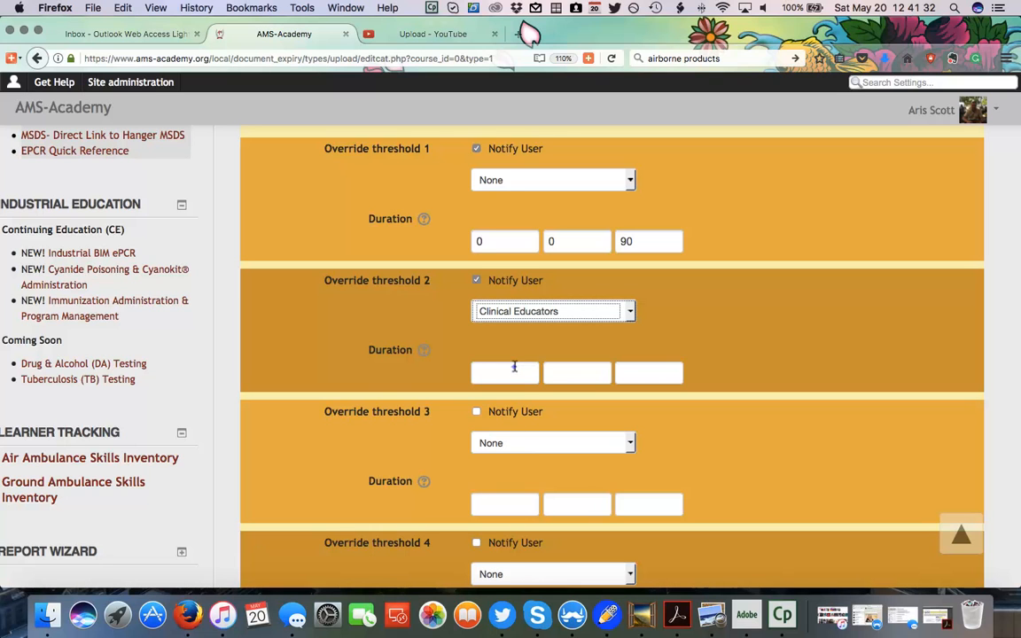
Step: Set the three duration values of override threshold 2 to 0, 0 and 60
left_click(514, 366)
type("0")
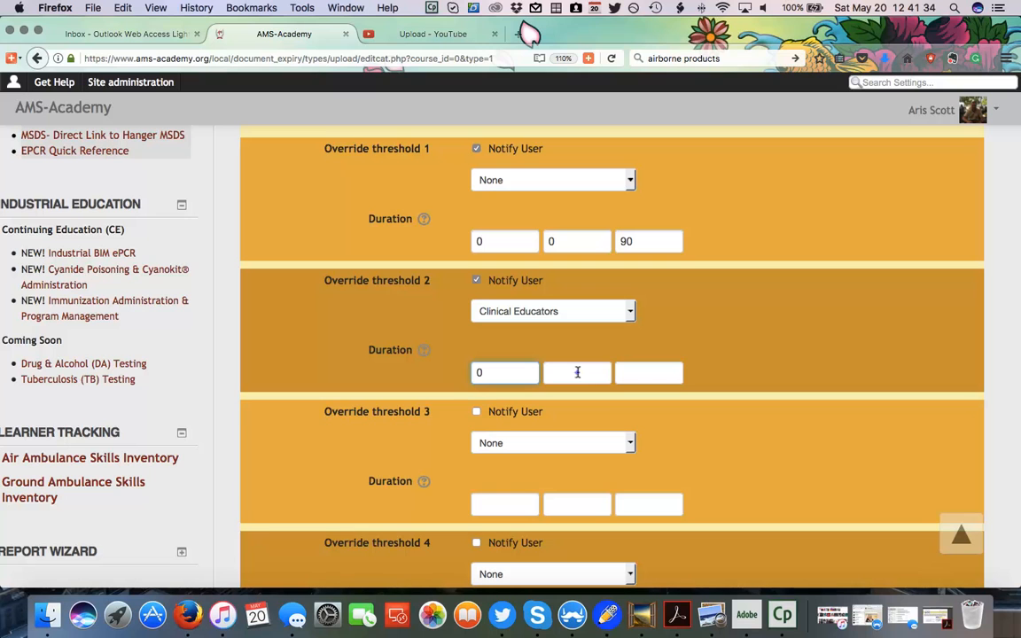
left_click(577, 372)
type("0")
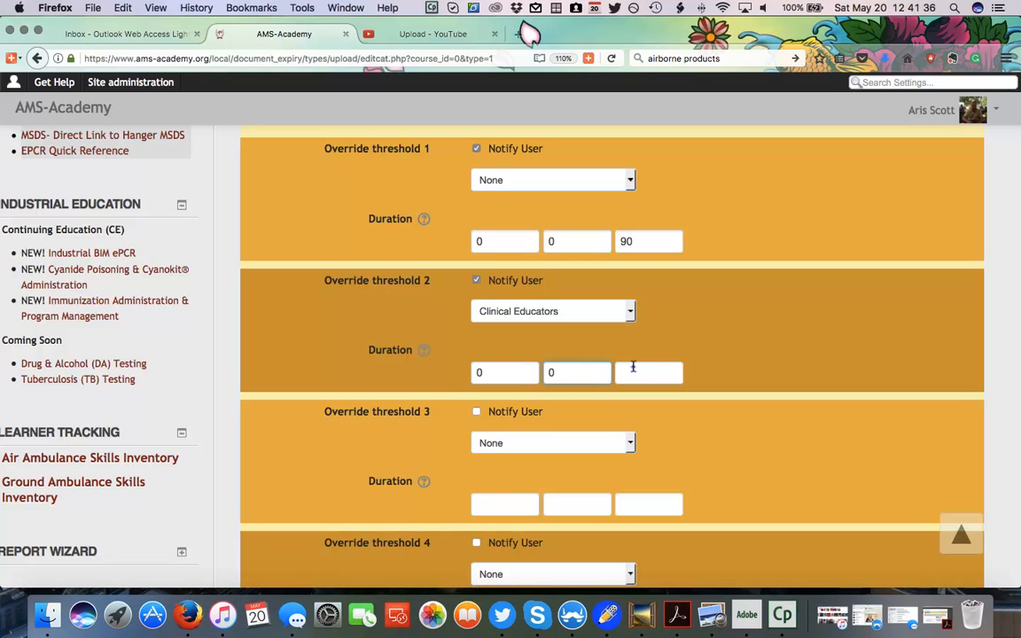
left_click(633, 367)
type("60")
Step: Turn on user notification for override threshold 3 and set its notification group to Clinical Education and MOM
scroll(710, 400, "down", 3)
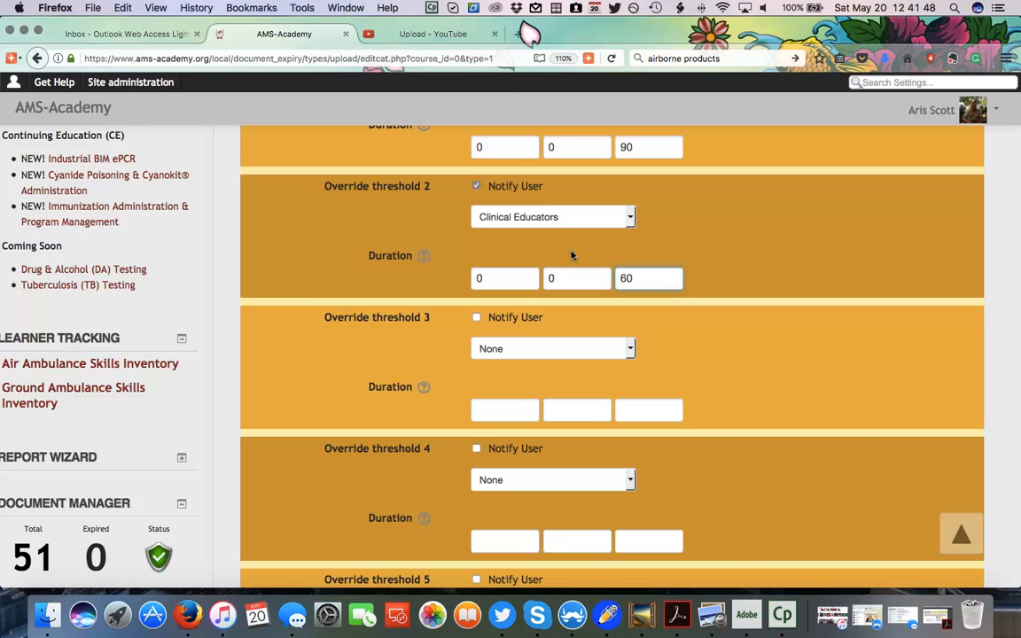
scroll(467, 219, "down", 2)
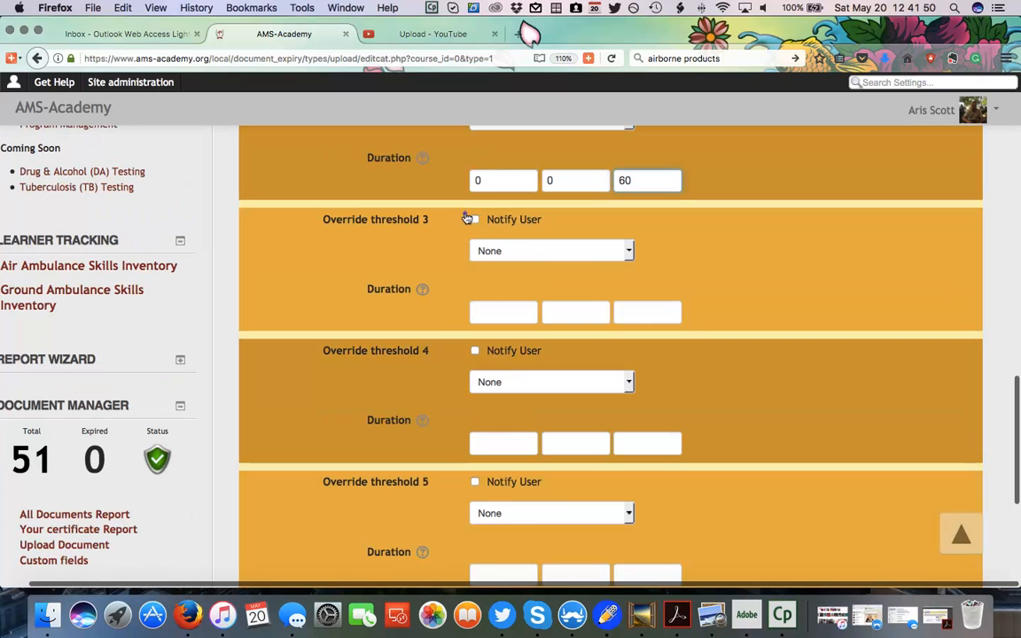
left_click(470, 219)
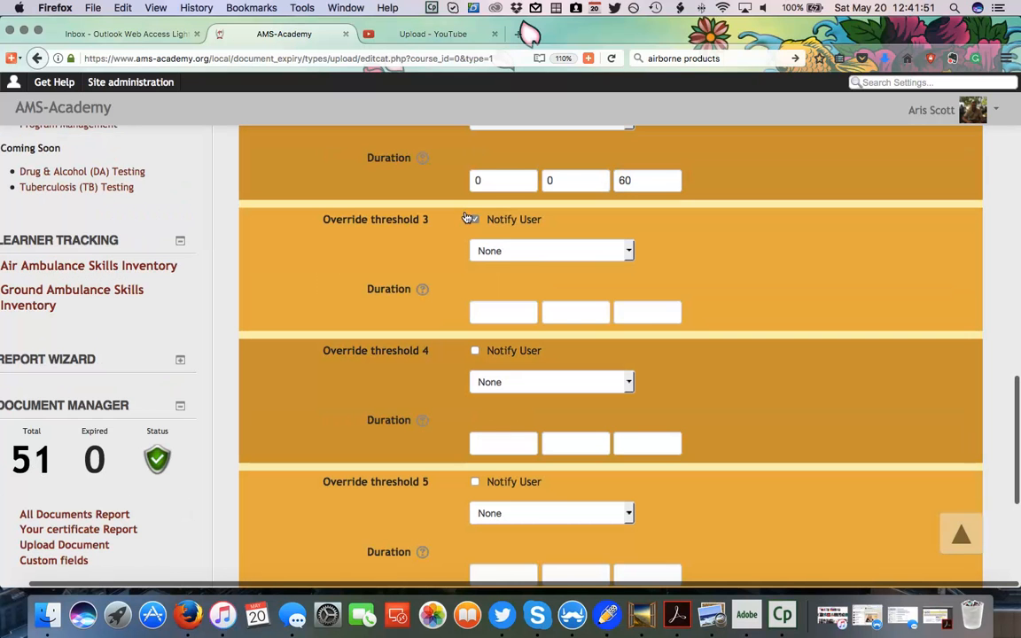
left_click(492, 251)
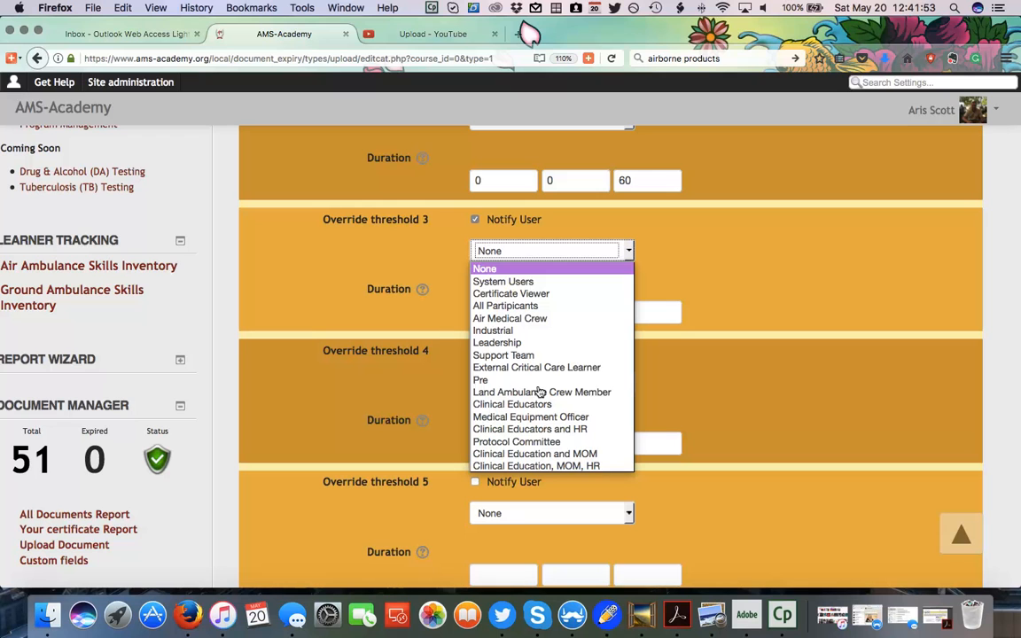
left_click(541, 454)
Step: Set the three duration values of override threshold 3 to 0, 0 and 30
left_click(500, 310)
type("0")
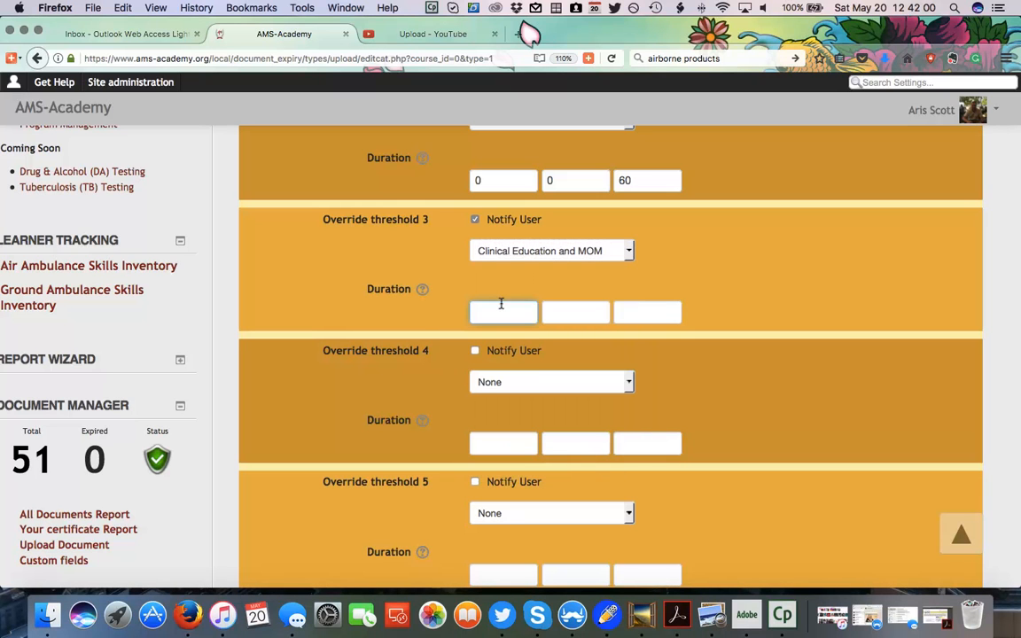
left_click(576, 299)
type("0")
left_click(646, 300)
type("3")
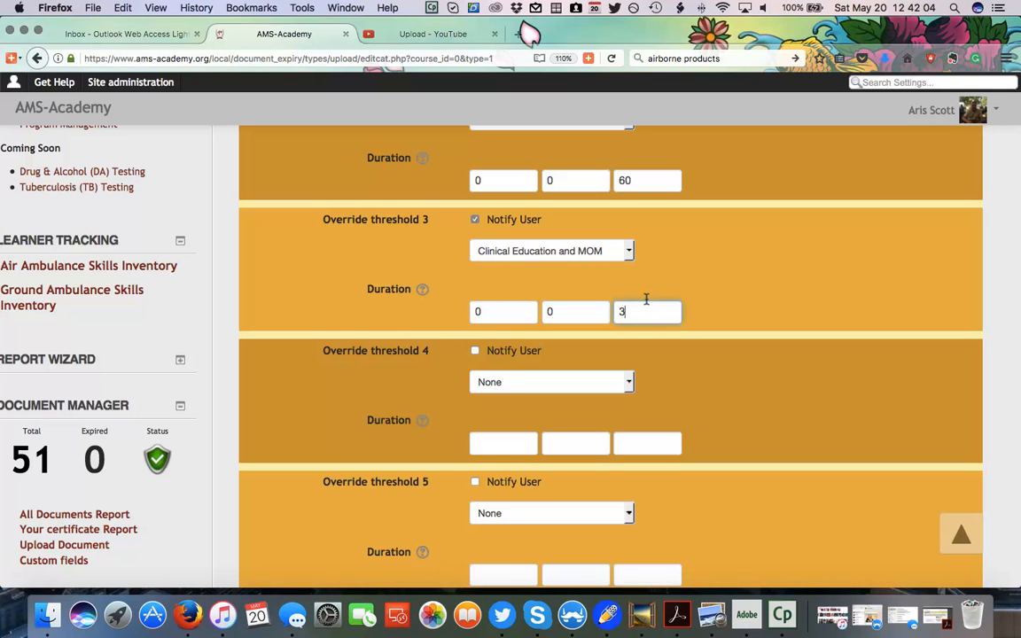
type("0")
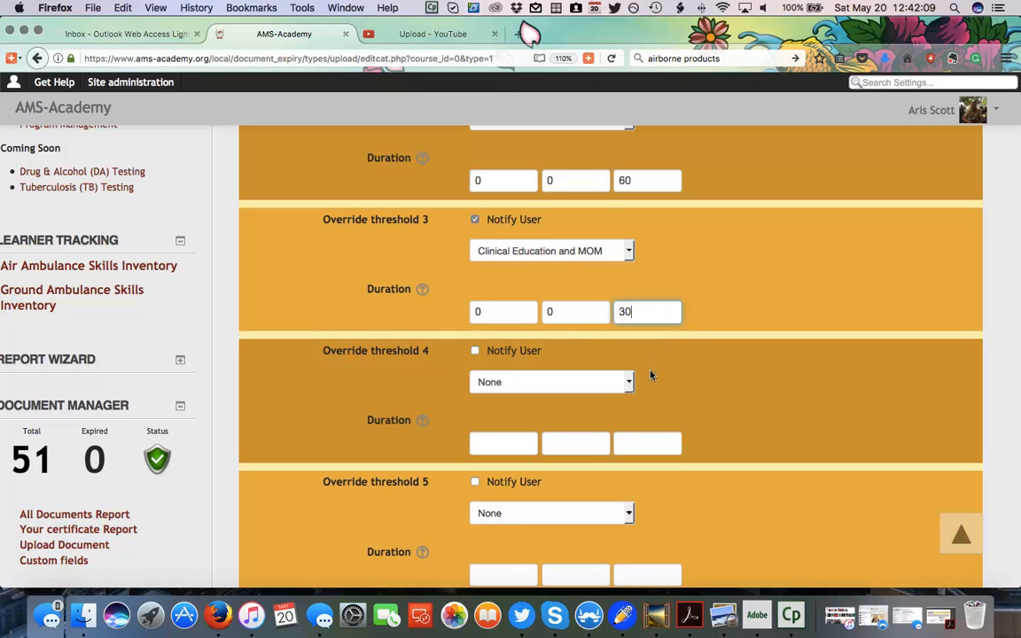
Step: Turn on user notification for override threshold 4 and set its notification group to Clinical Education and MOM
scroll(650, 375, "down", 1)
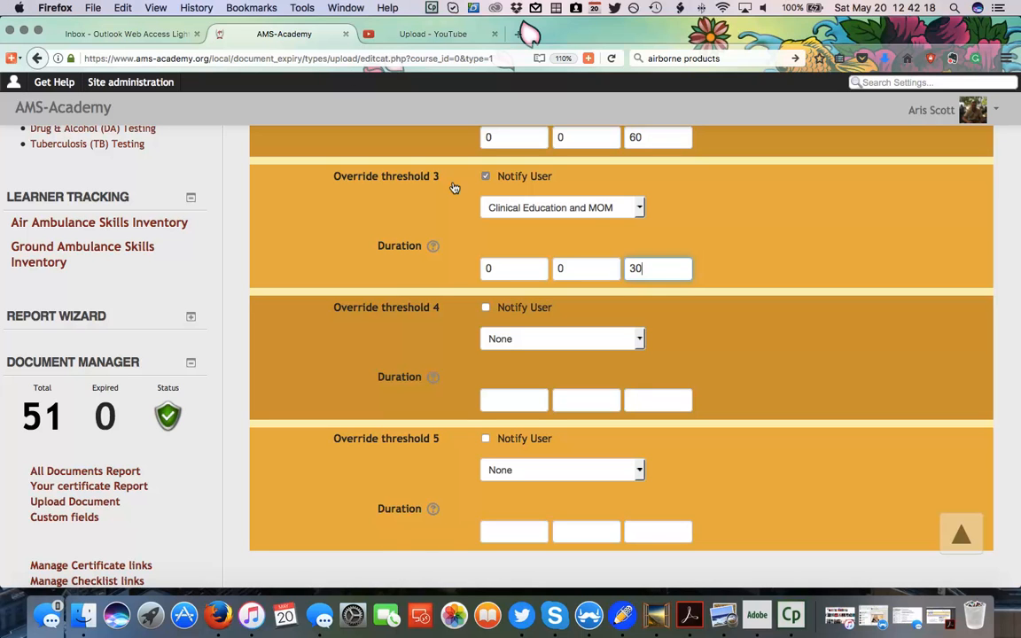
left_click(484, 308)
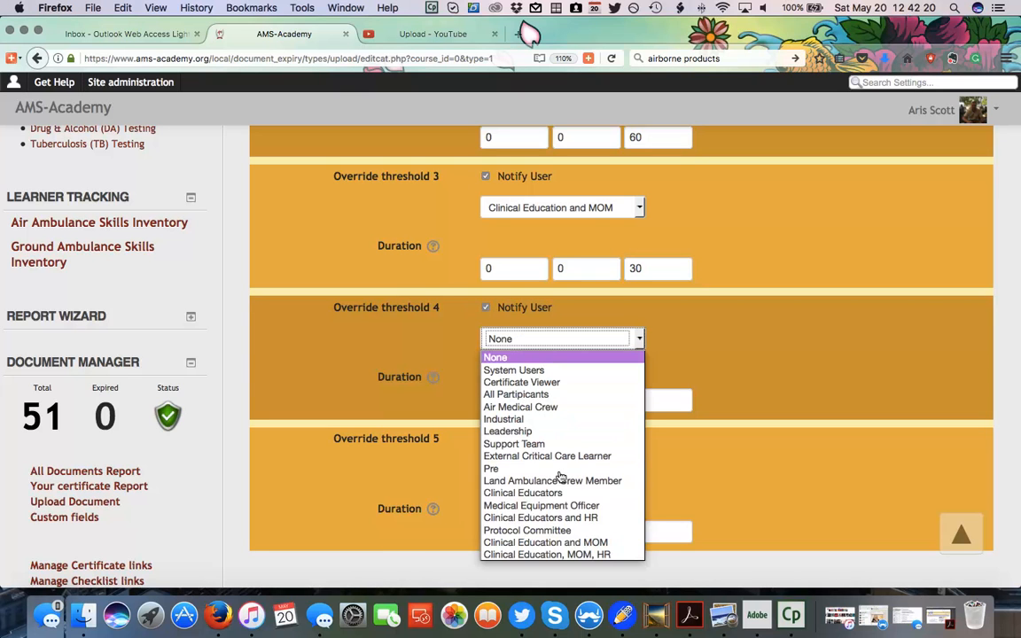
left_click(562, 542)
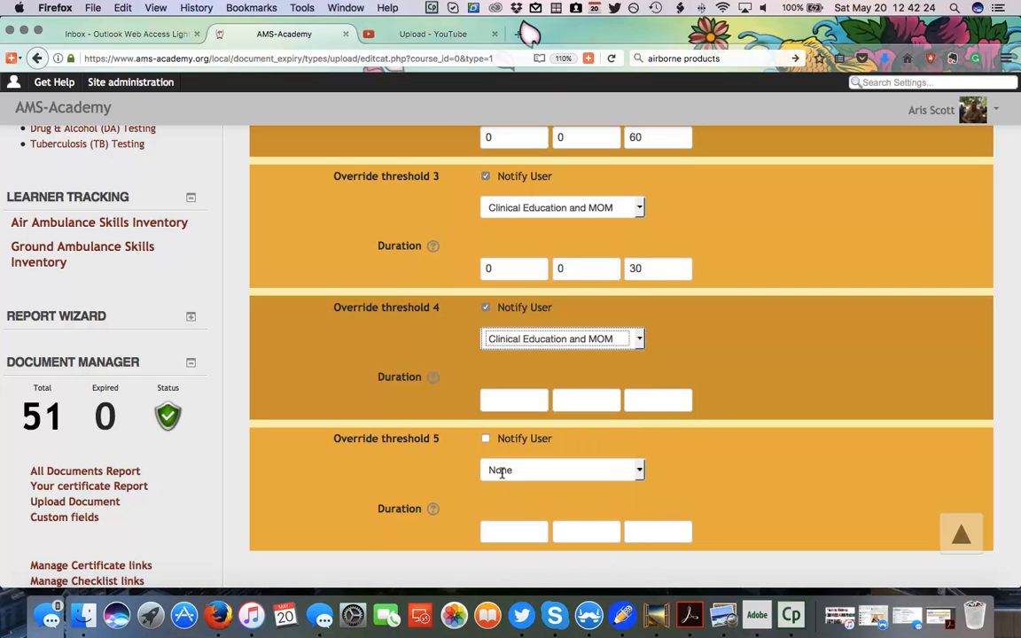
Step: Set the three duration values of override threshold 4 to 0, 0 and 0
left_click(495, 397)
type("0")
left_click(571, 400)
type("0")
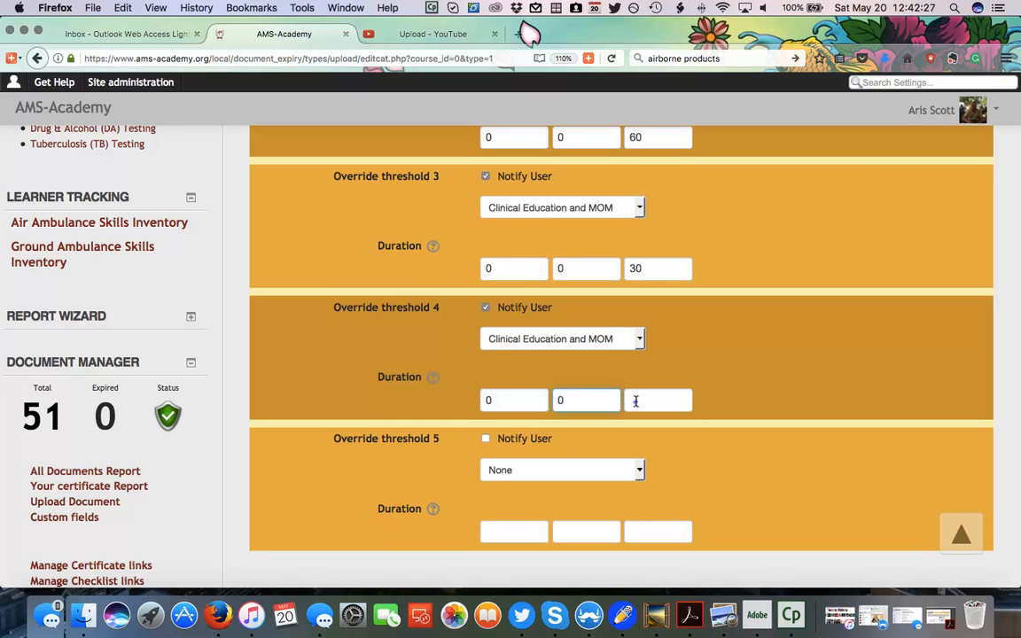
left_click(636, 402)
type("0")
Step: Turn on user notification for override threshold 5 and set its notification group to Clinical Education, MOM, HR
scroll(696, 374, "up", 3)
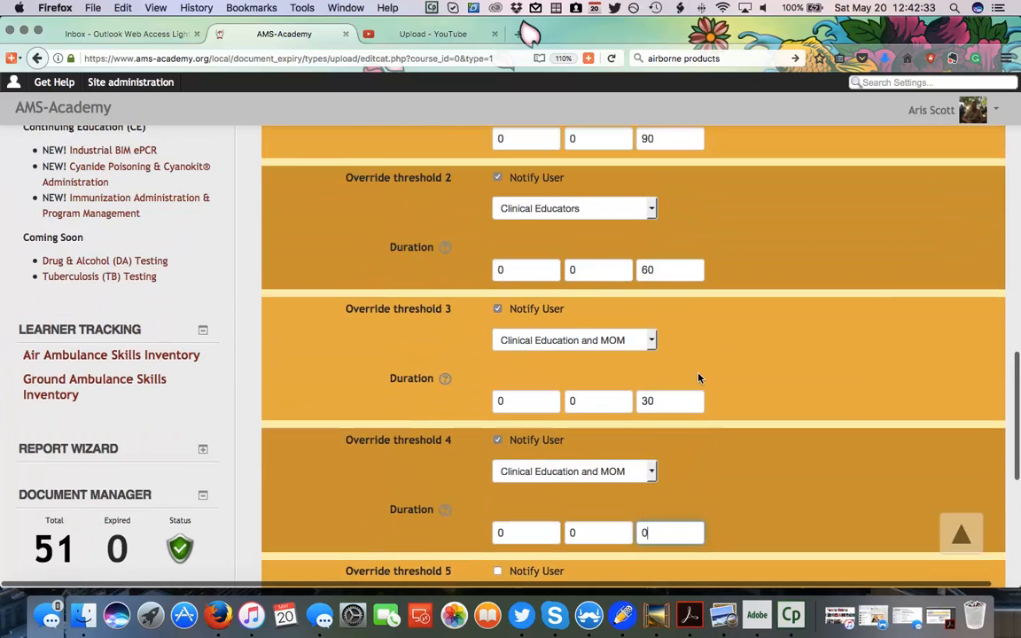
scroll(698, 377, "down", 3)
scroll(697, 377, "up", 10)
scroll(697, 378, "up", 4)
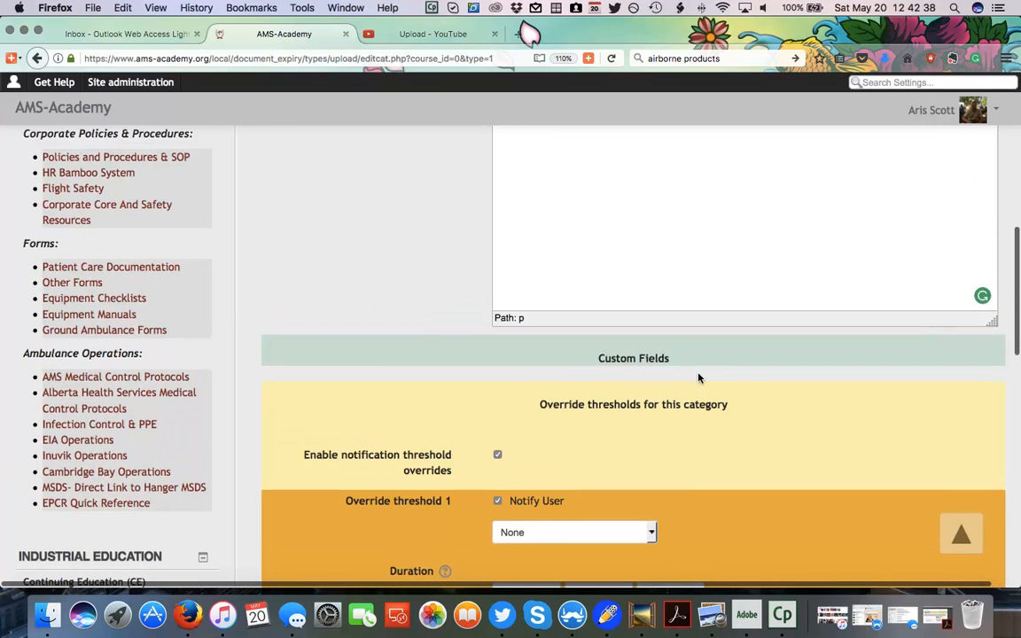
scroll(698, 378, "down", 8)
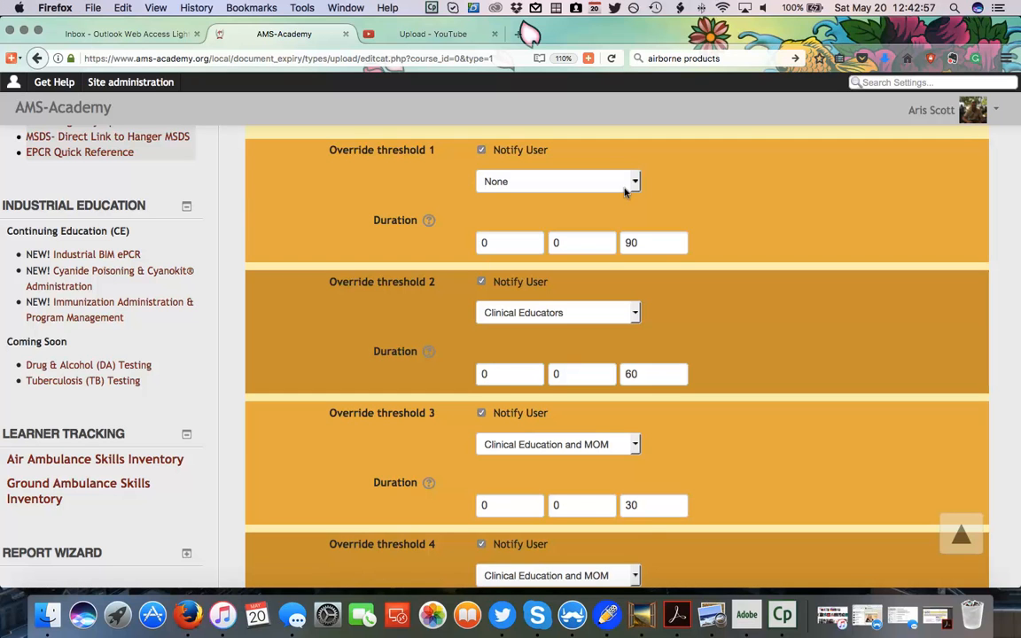
scroll(664, 335, "down", 5)
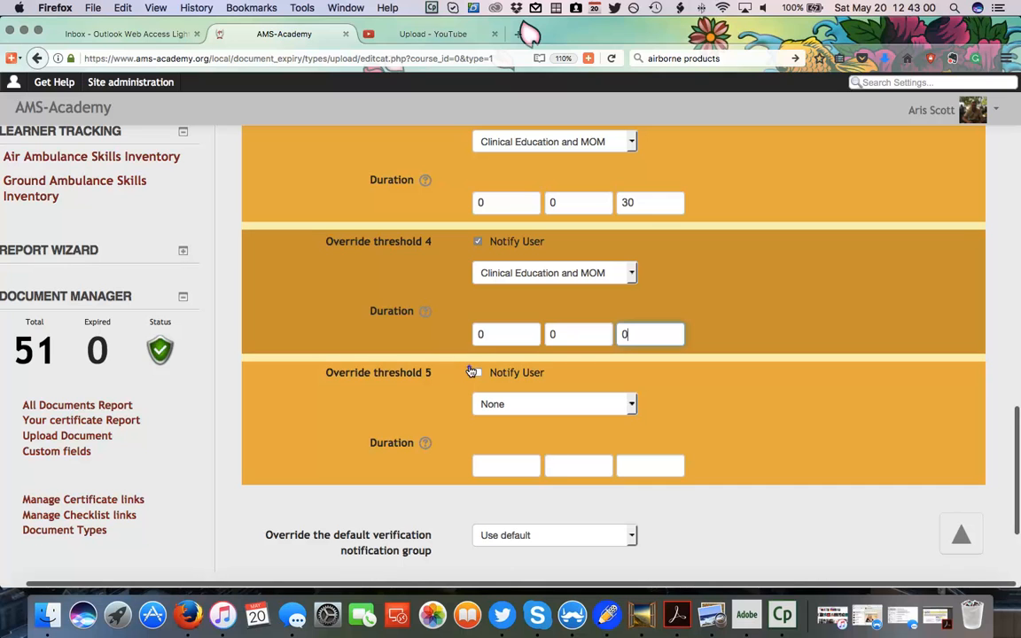
left_click(473, 373)
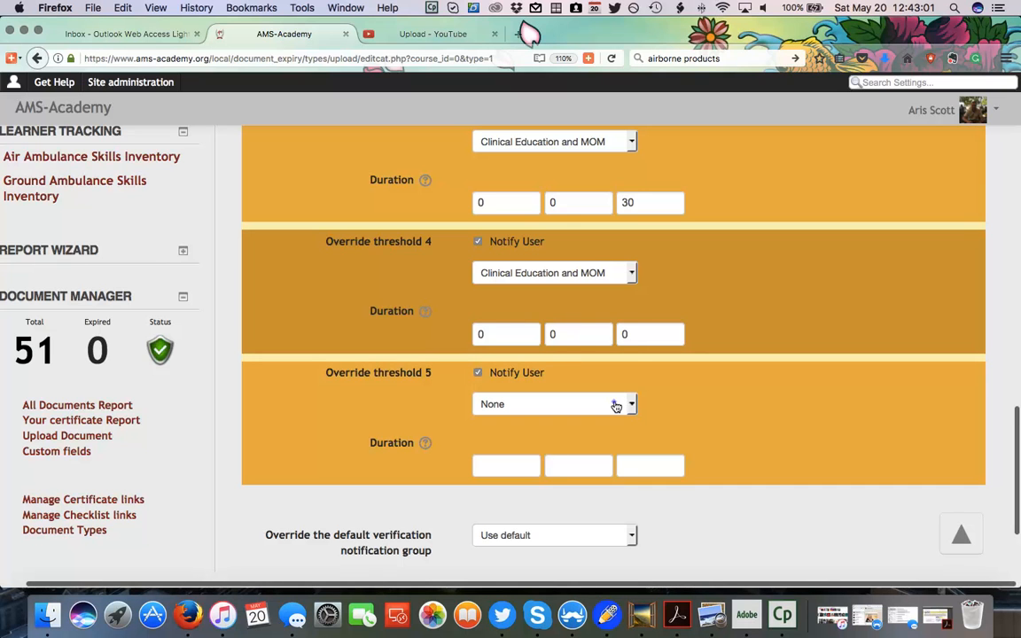
left_click(616, 406)
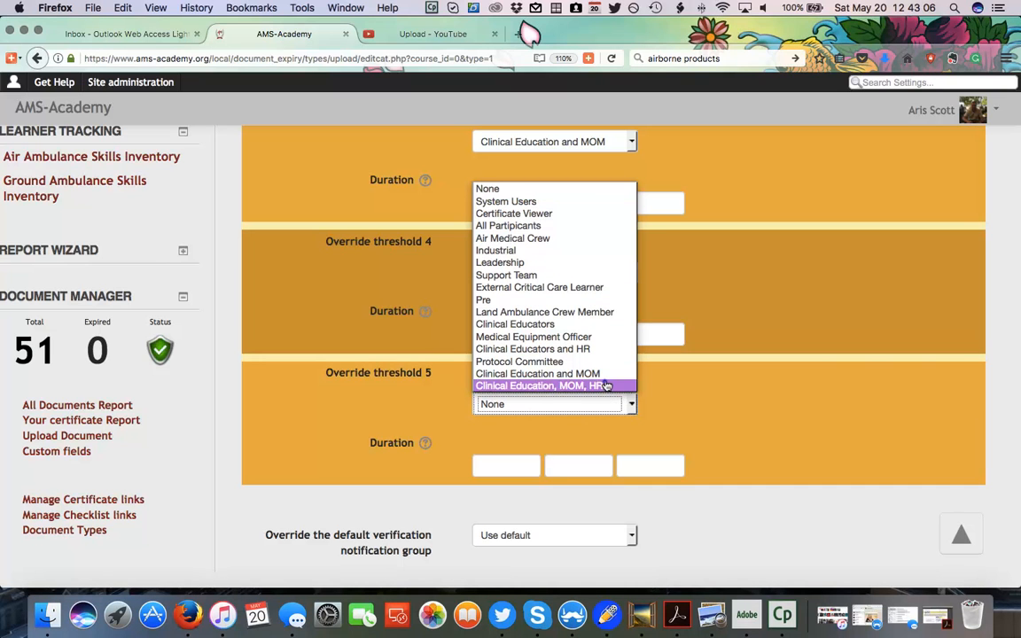
left_click(606, 387)
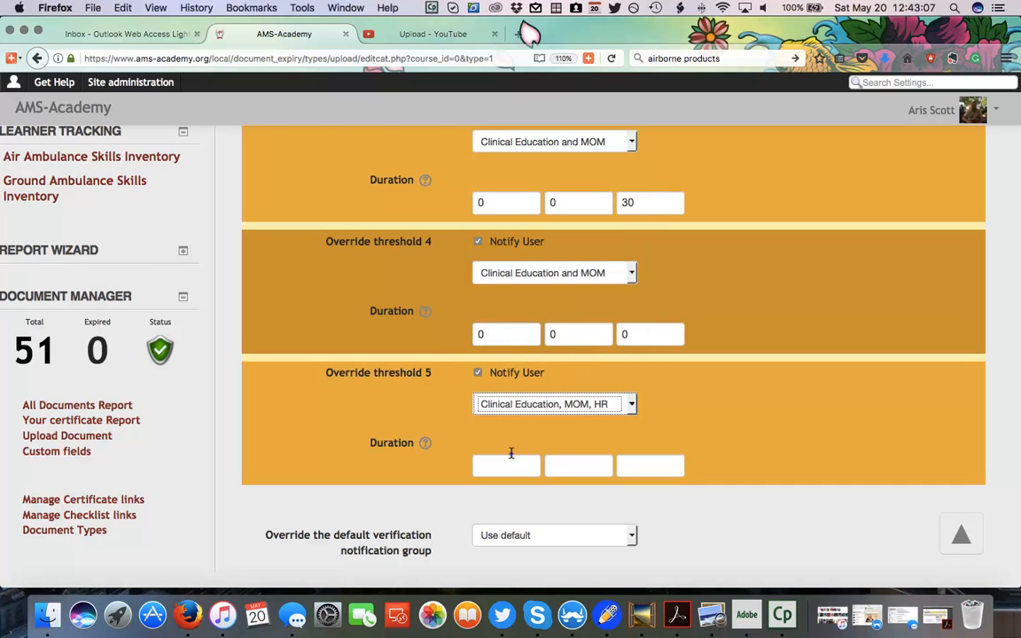
Step: Set the three duration values of override threshold 5 to 0, 0 and -14
left_click(511, 455)
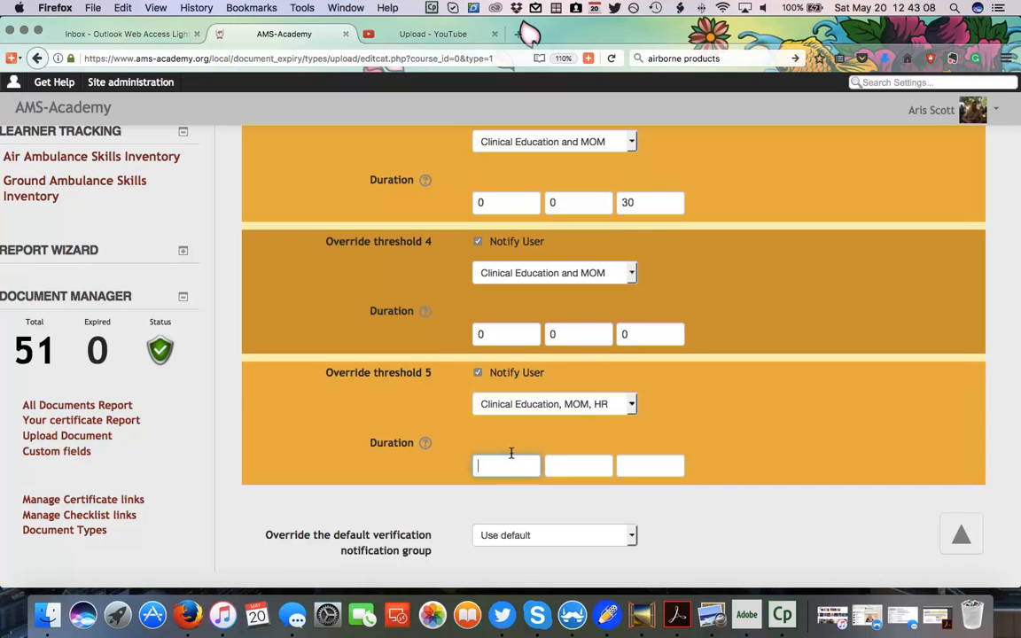
type("0")
left_click(567, 465)
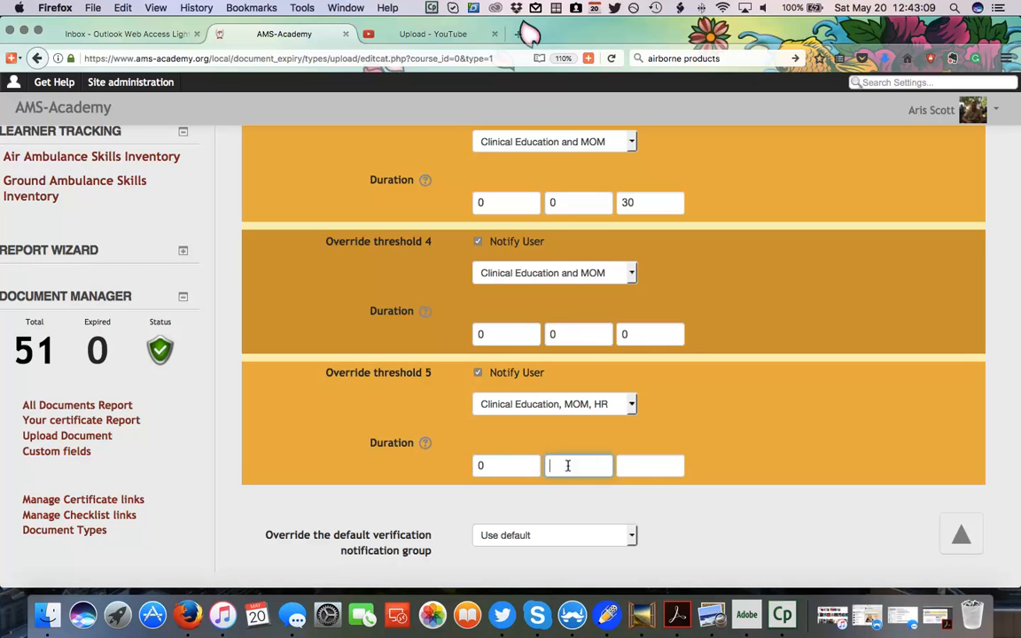
type("0")
left_click(645, 459)
type("-1")
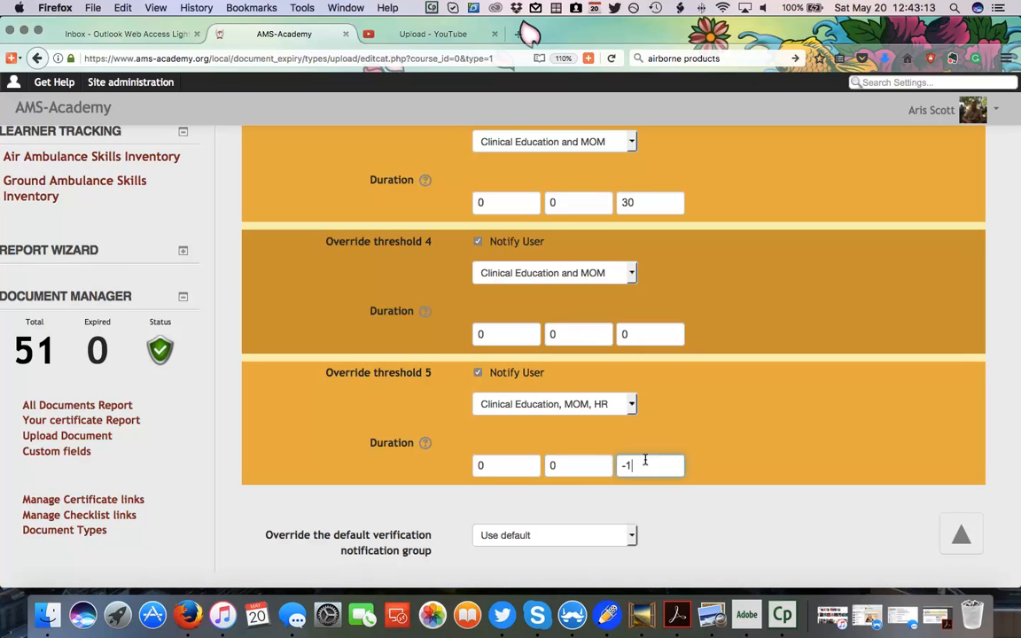
type("4")
Step: Override the default verification notification group with Clinical Educators and save the document category
scroll(749, 463, "down", 2)
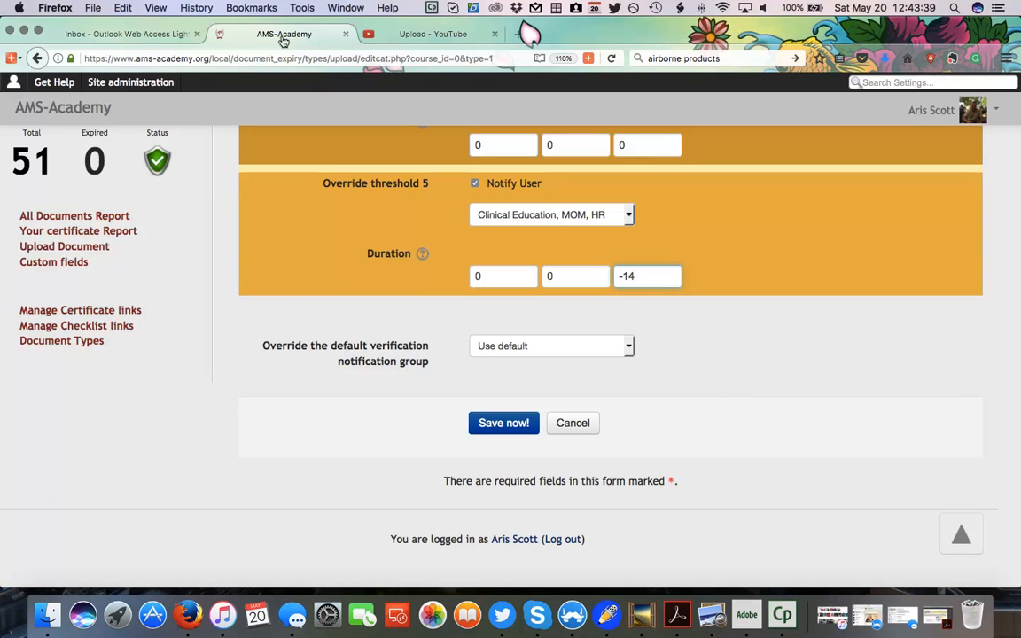
left_click(509, 345)
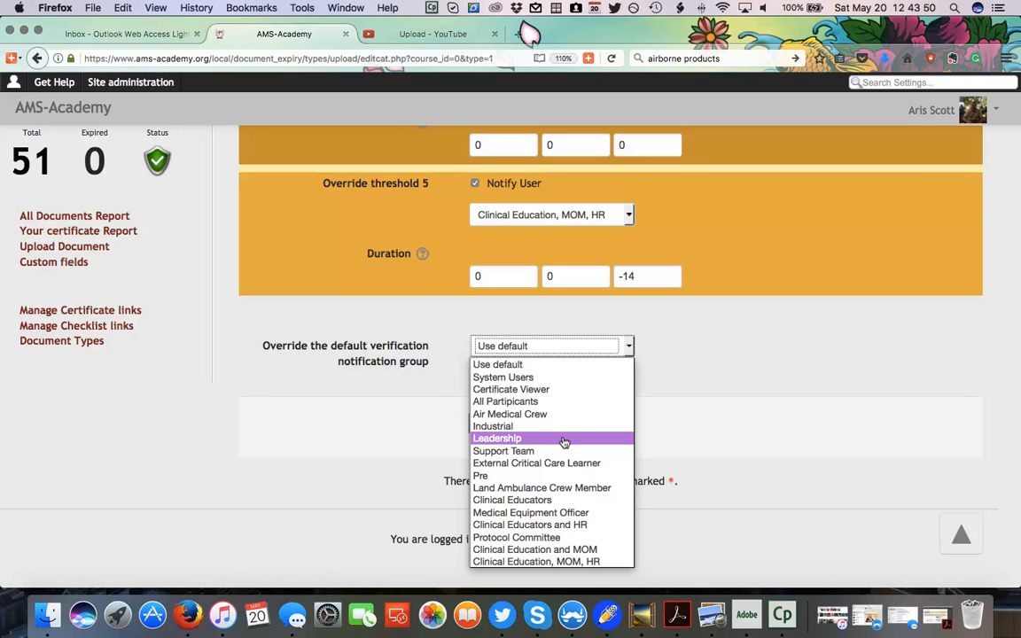
left_click(557, 500)
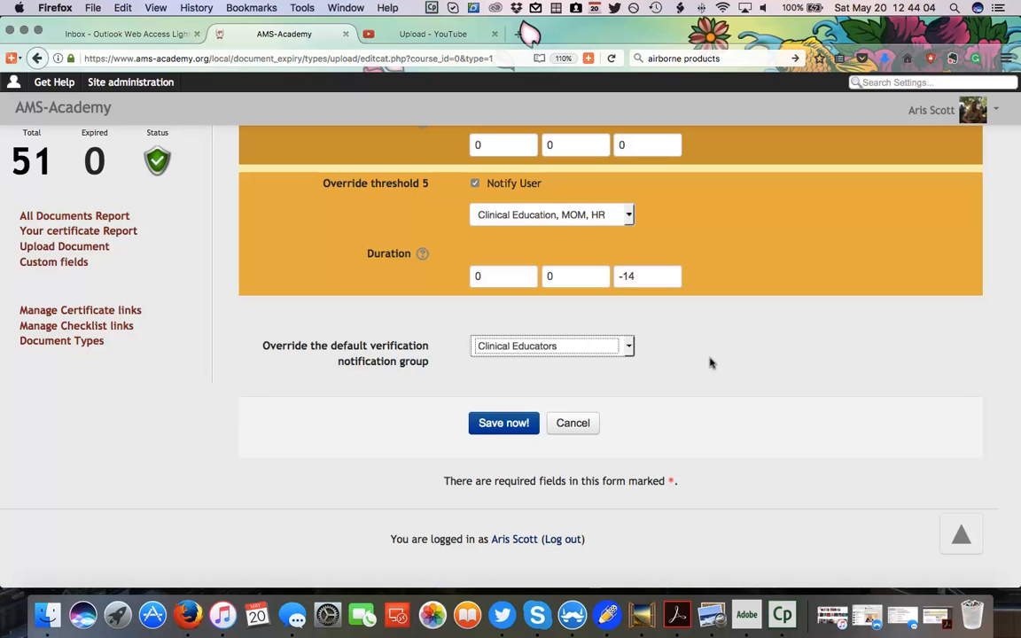
scroll(709, 362, "up", 20)
scroll(713, 364, "down", 15)
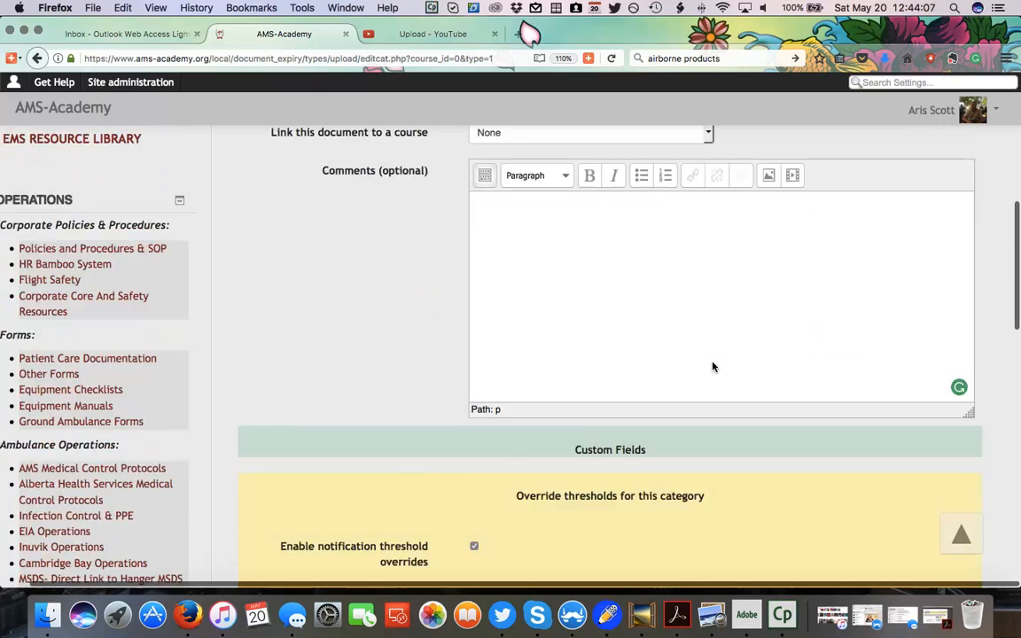
scroll(714, 366, "down", 5)
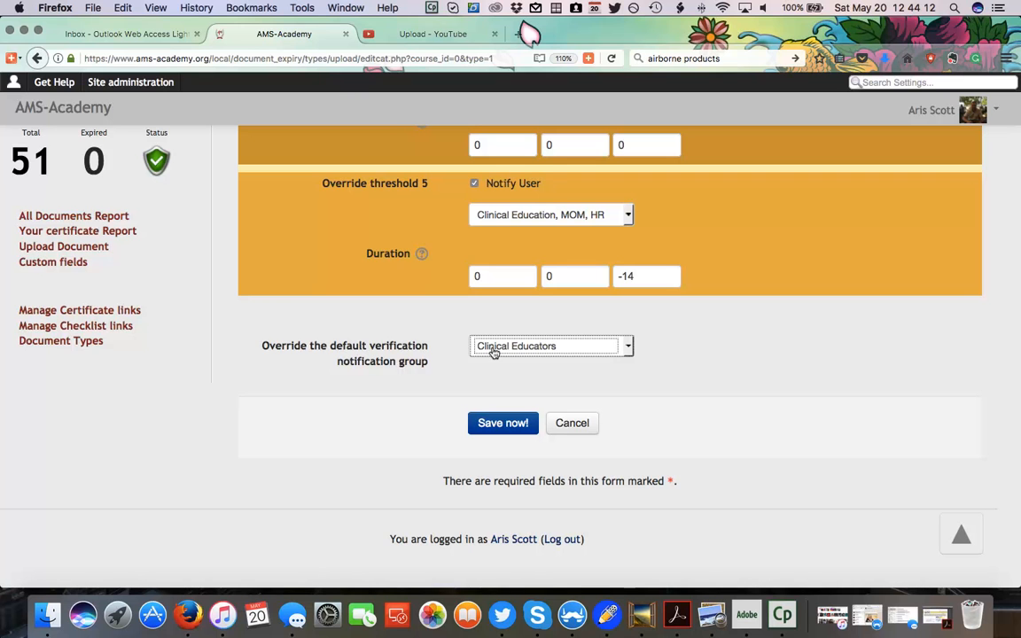
left_click(500, 424)
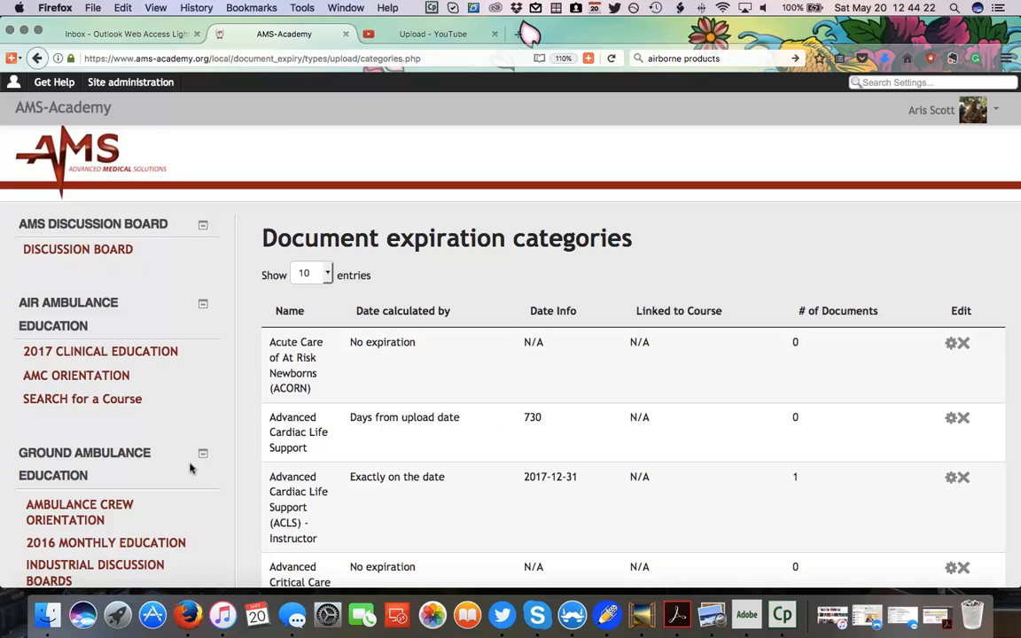
Step: Open the Upload Document page from the Document Manager and narrow the browser window to expose the desktop
scroll(190, 481, "down", 10)
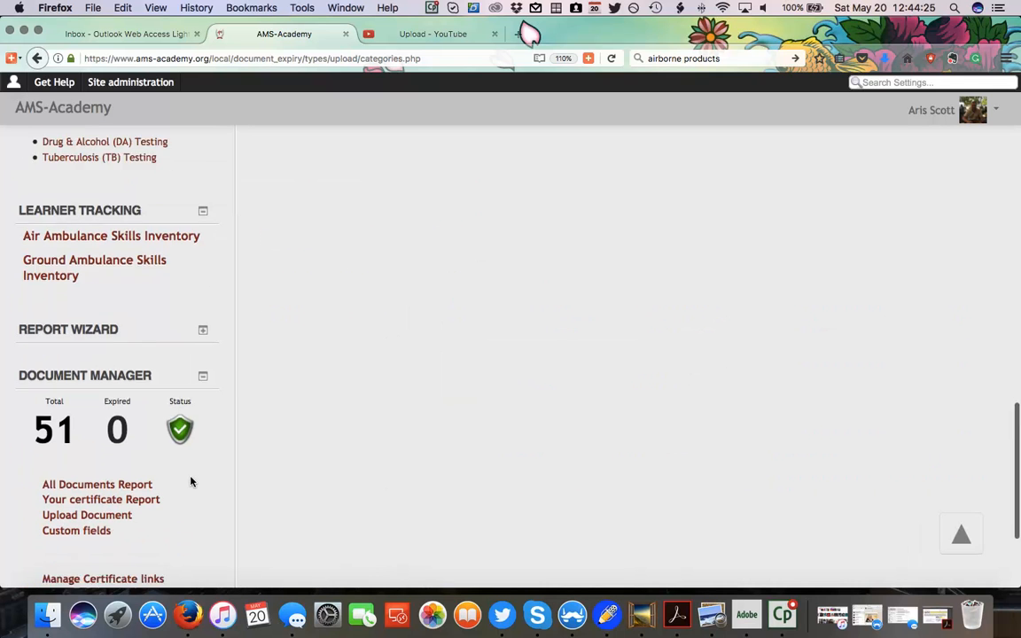
scroll(107, 524, "down", 2)
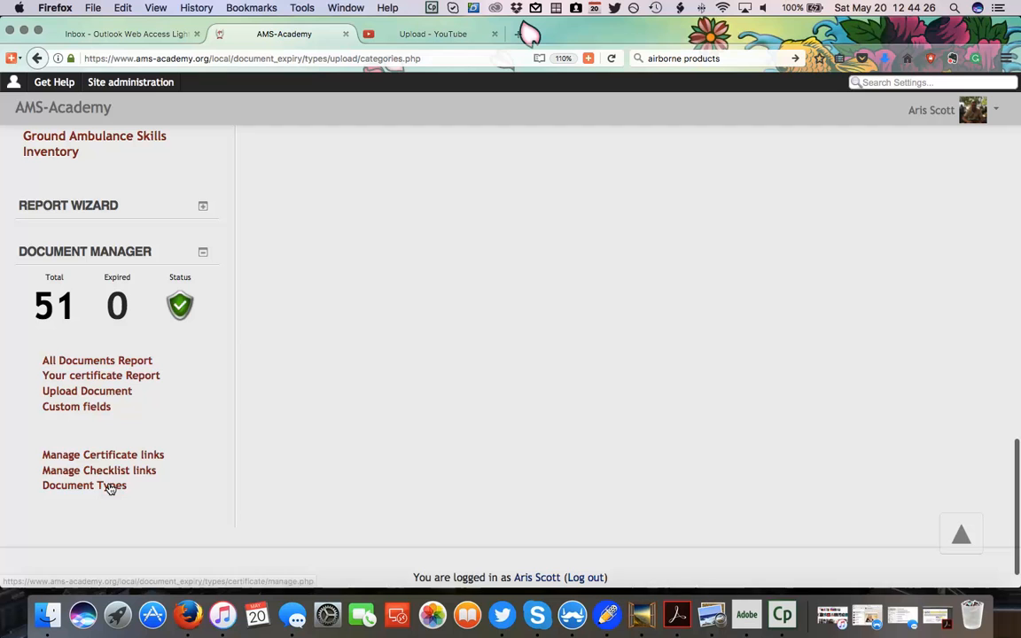
left_click(73, 392)
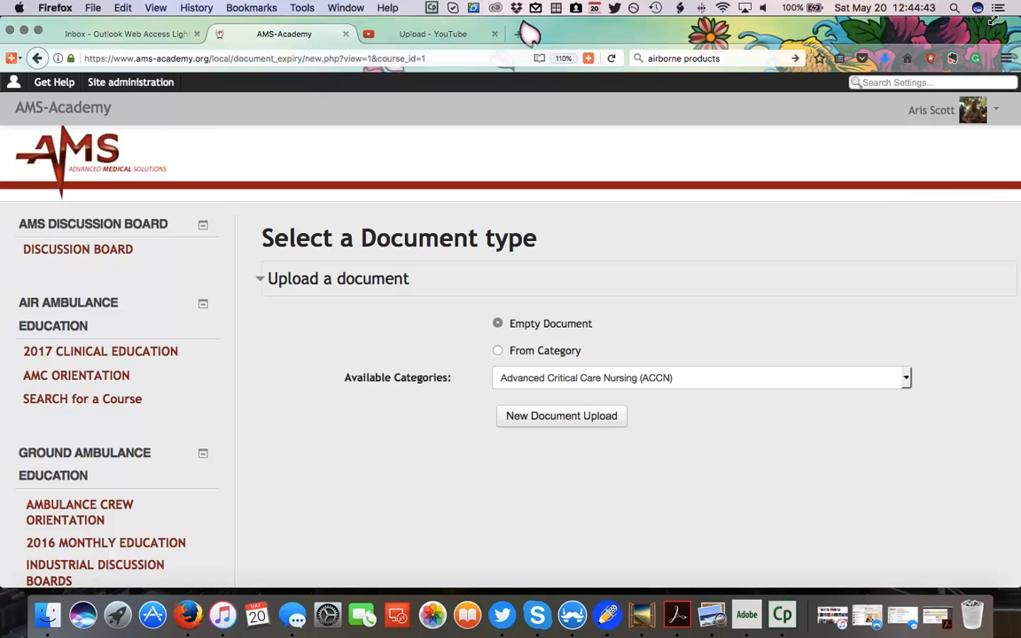
left_click_drag(992, 20, 924, 37)
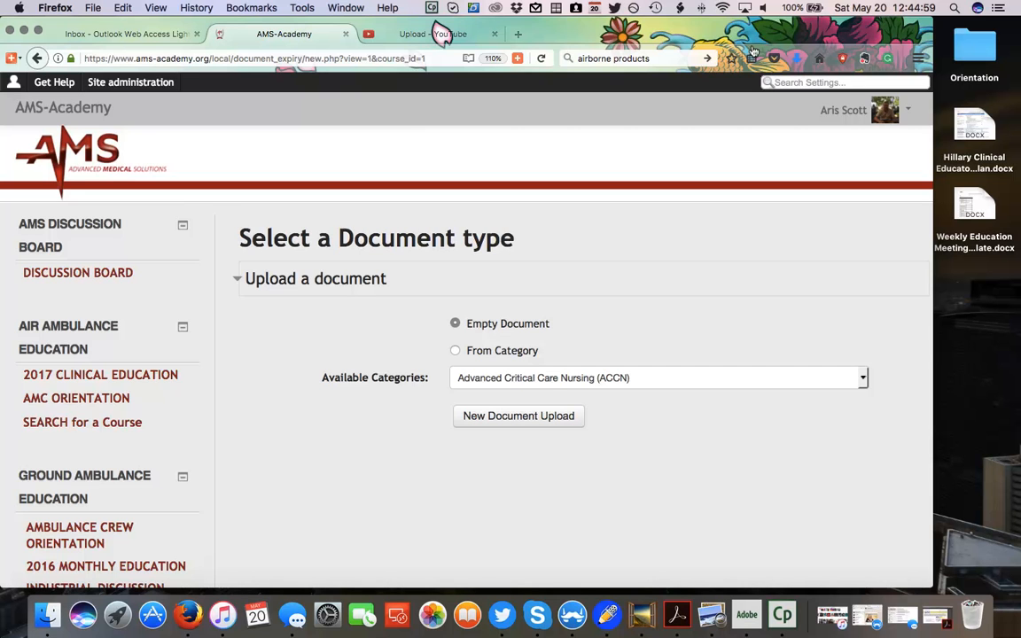
Step: Start a new document upload from the category International Trauma Life Support (ITLS) Instructor Certificate
left_click(490, 348)
left_click(497, 376)
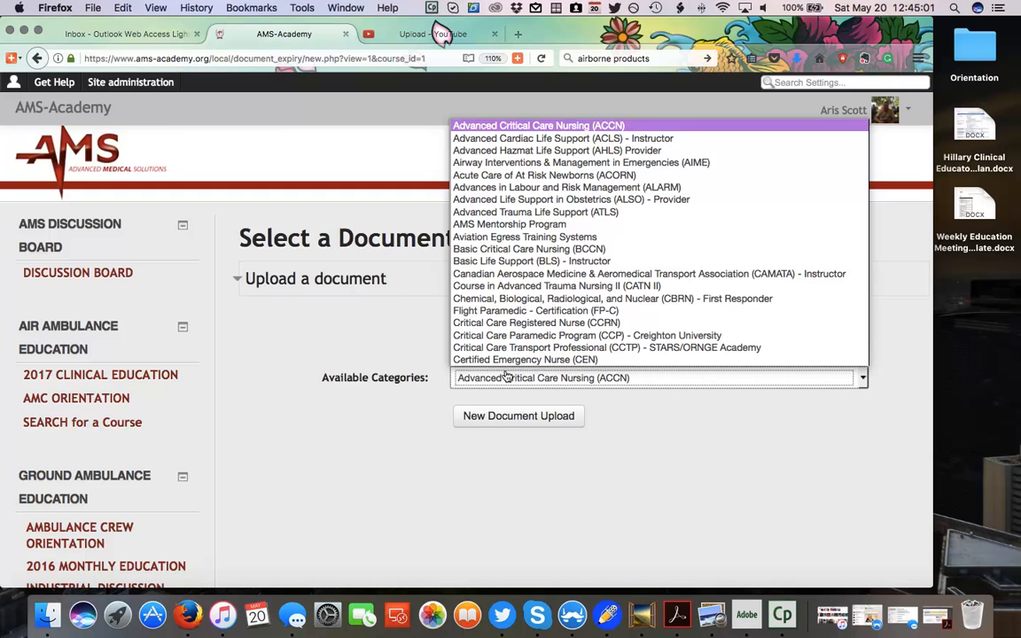
scroll(501, 371, "down", 1)
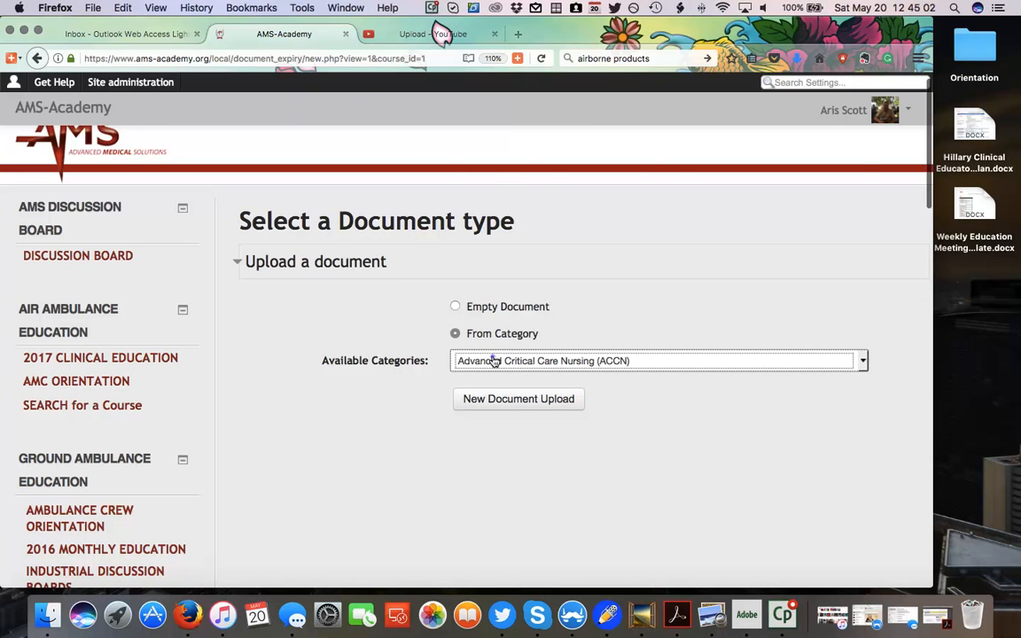
left_click(495, 362)
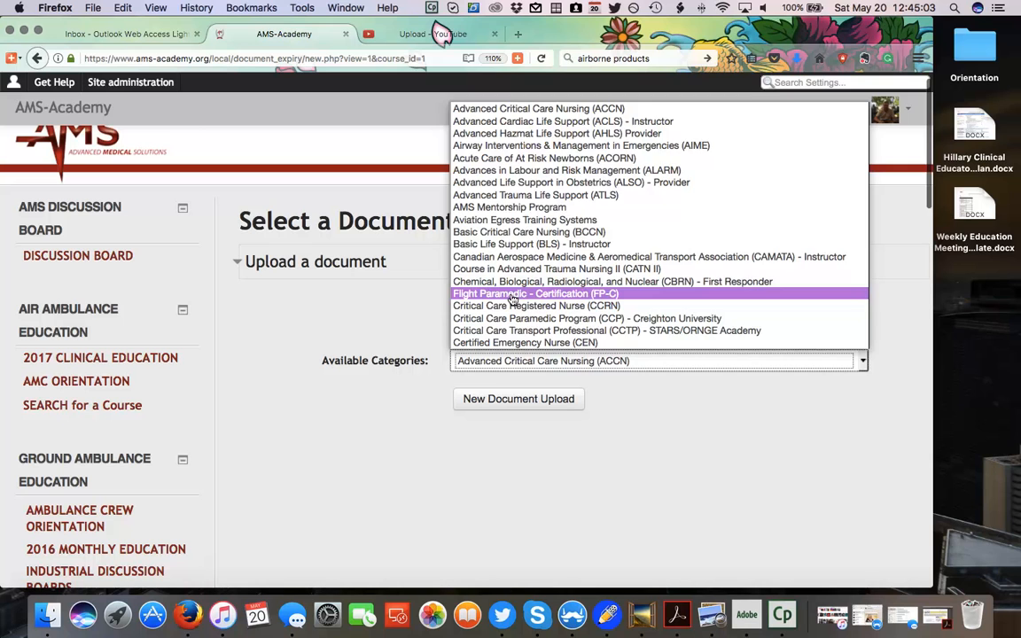
scroll(503, 341, "down", 5)
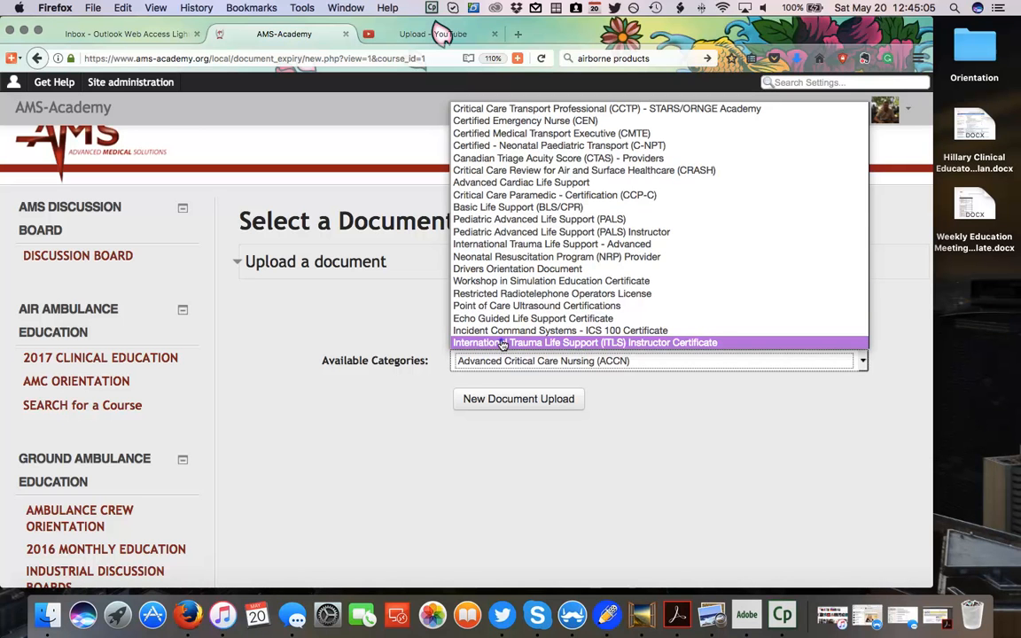
left_click(503, 343)
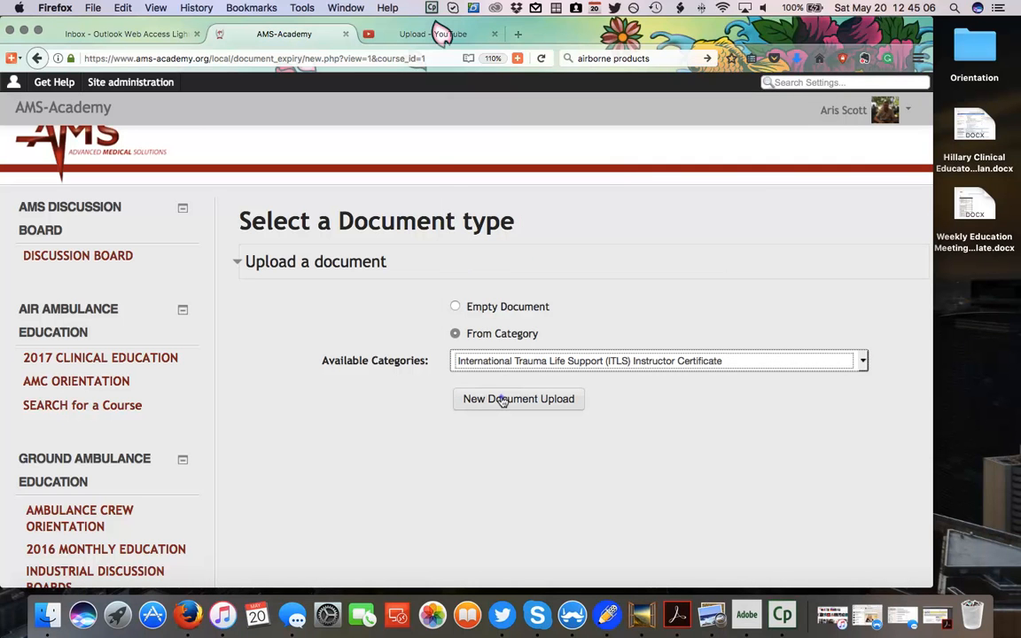
left_click(503, 400)
Step: Add ITLS Instructor Certificate 2015.pdf to the upload form and check the certificate's issue date in Acrobat Reader, cancelling the reading-order dialog
left_click(45, 616)
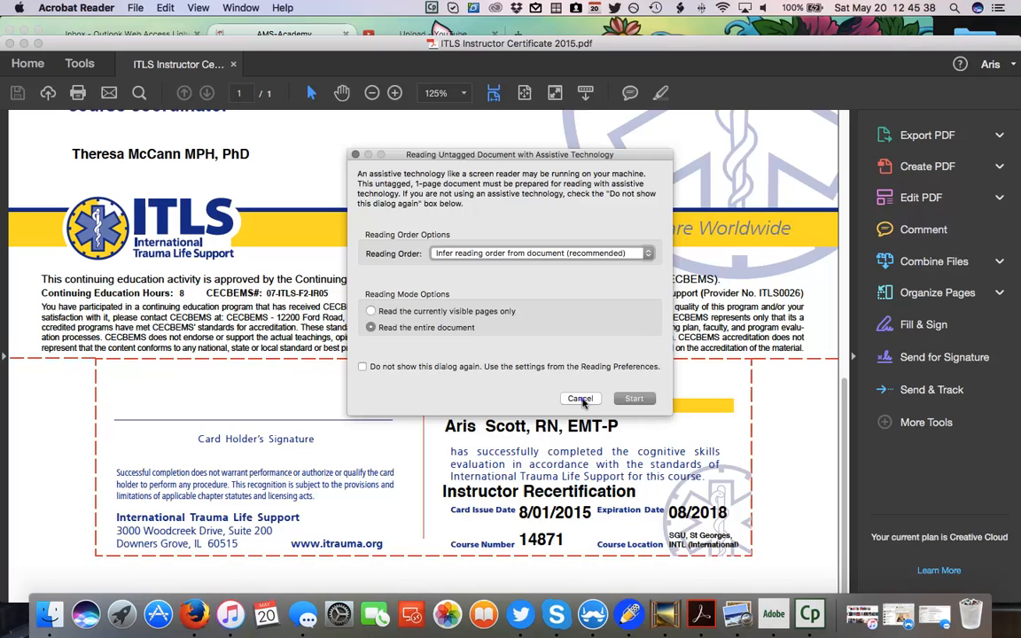
left_click(581, 399)
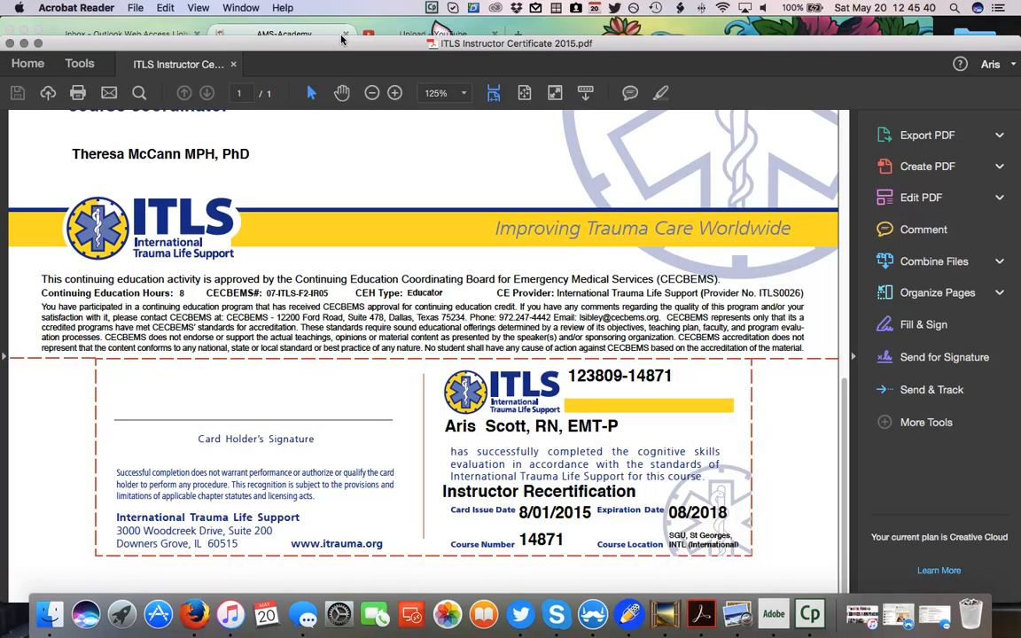
left_click(353, 38)
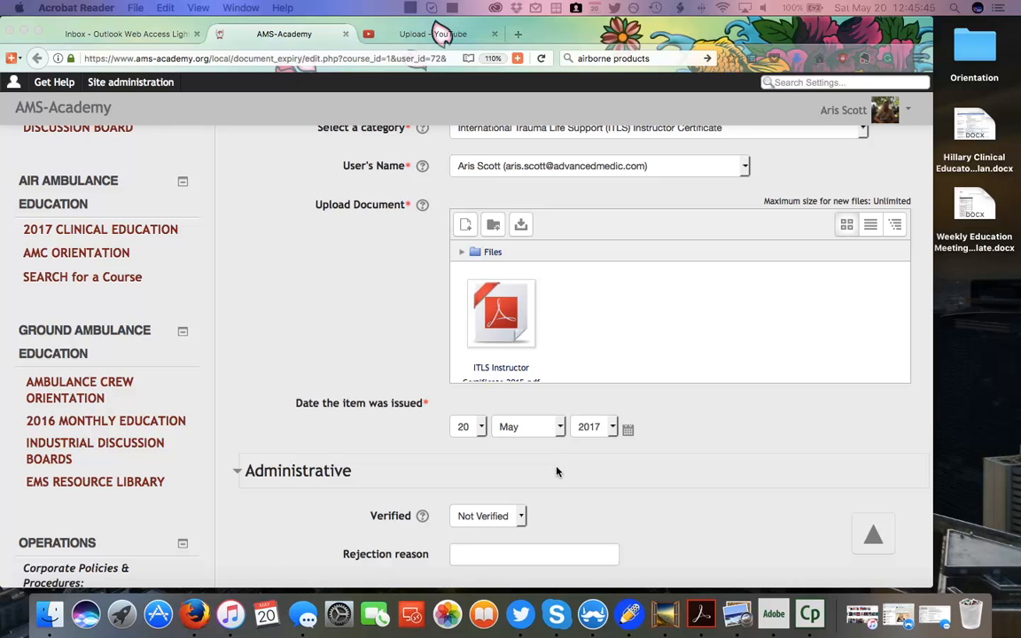
Step: Set the certificate's issue date to 8 January 2015 in the upload form
scroll(532, 443, "down", 1)
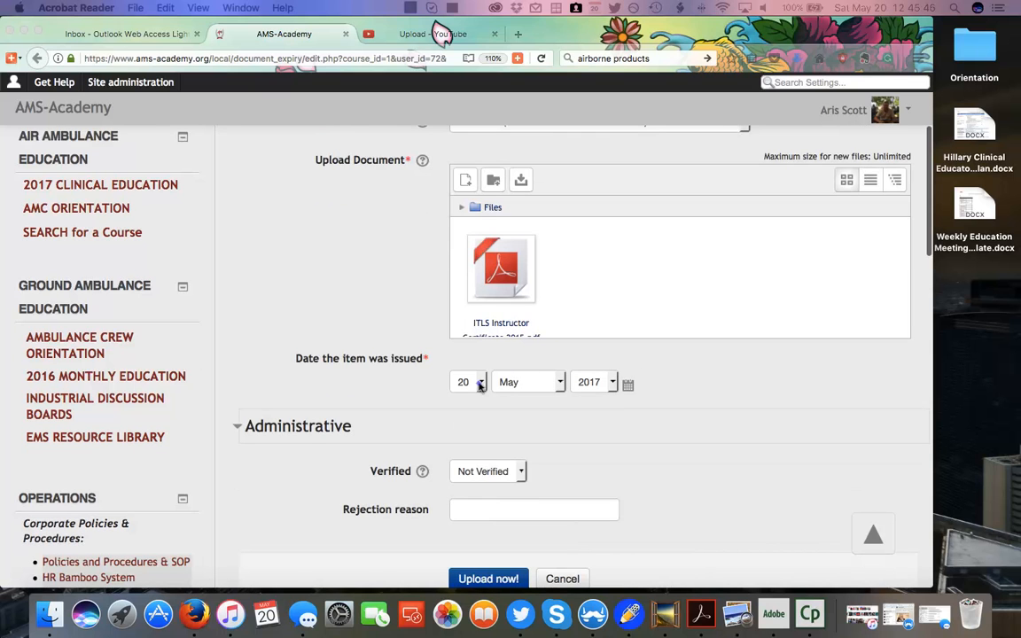
left_click(476, 383)
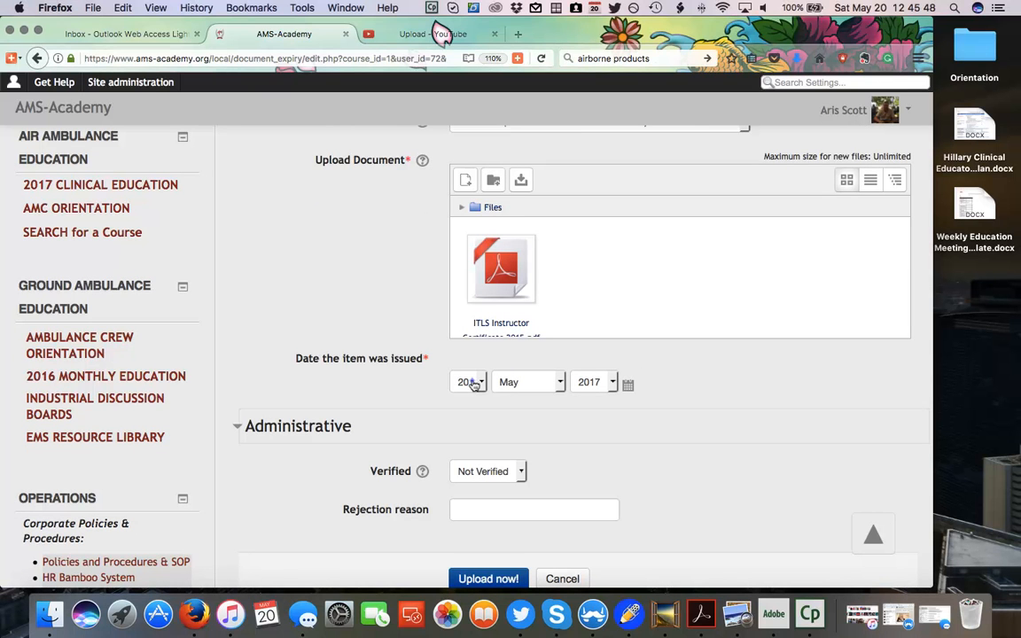
left_click(475, 383)
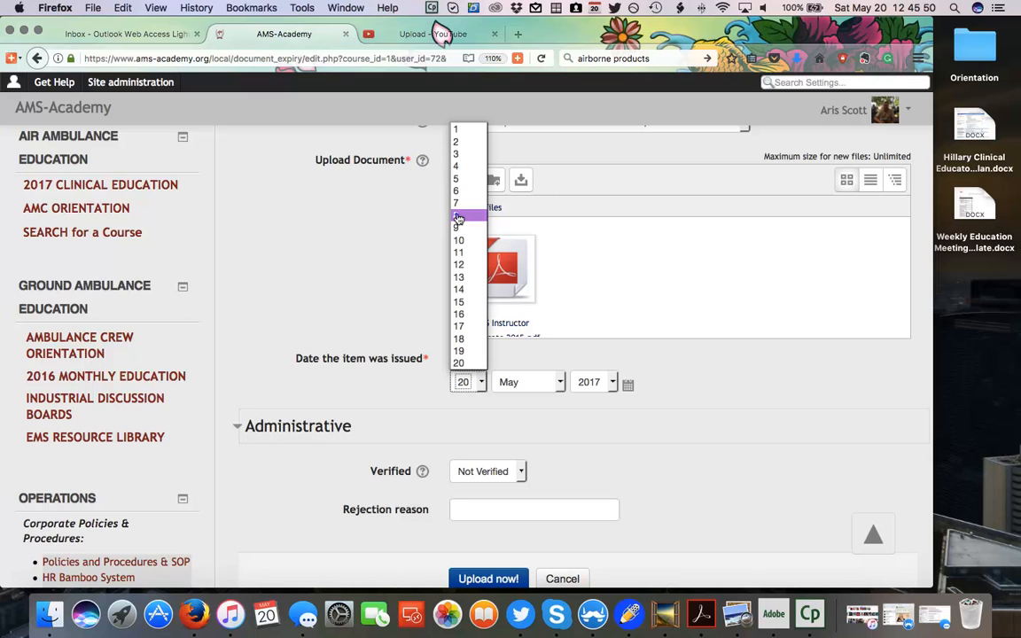
left_click(458, 217)
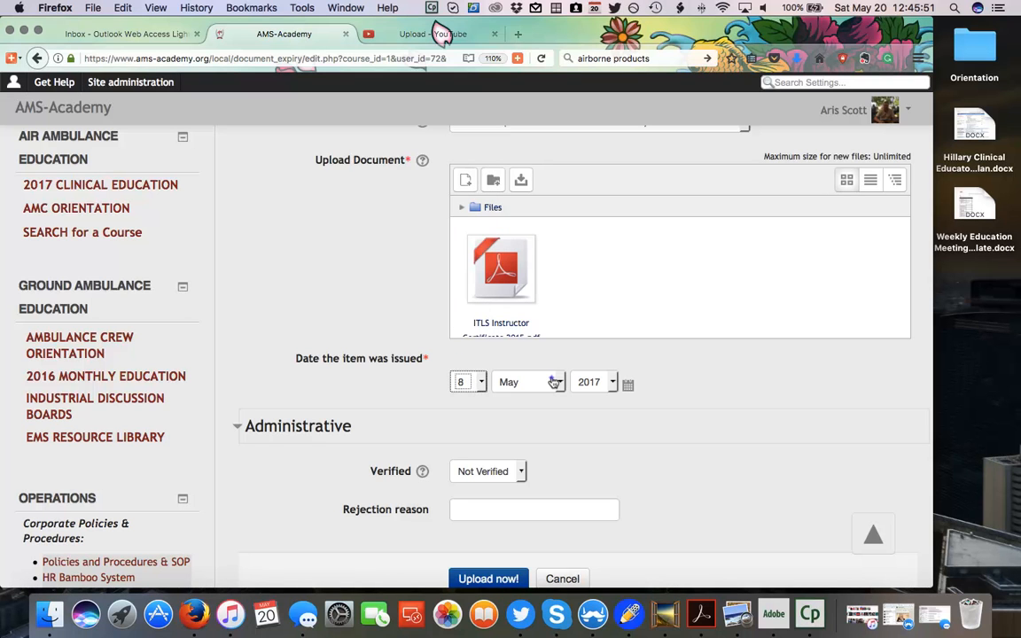
left_click(554, 382)
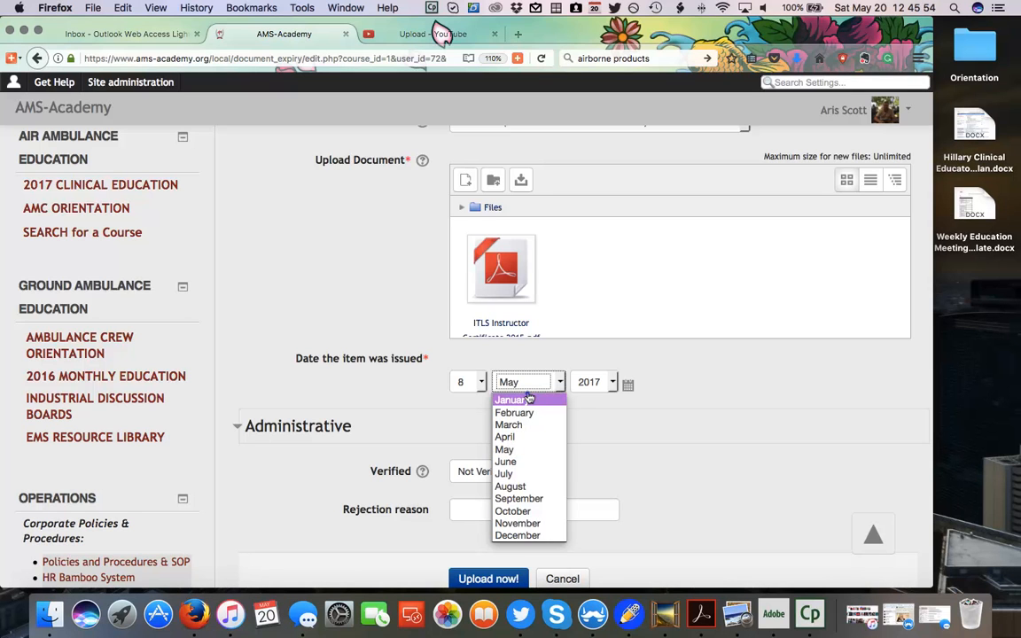
left_click(529, 399)
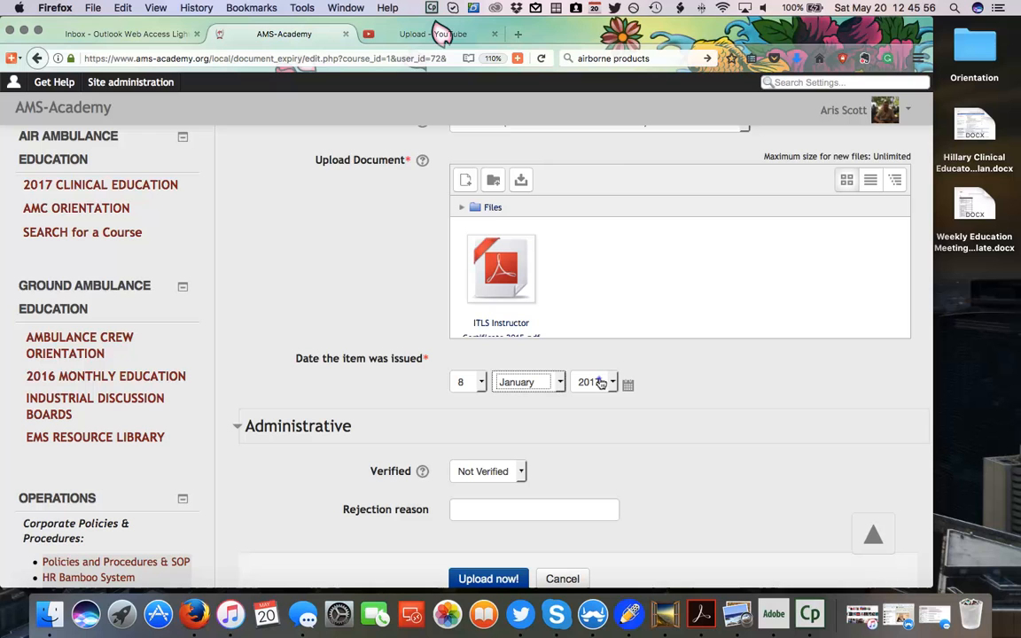
left_click(600, 382)
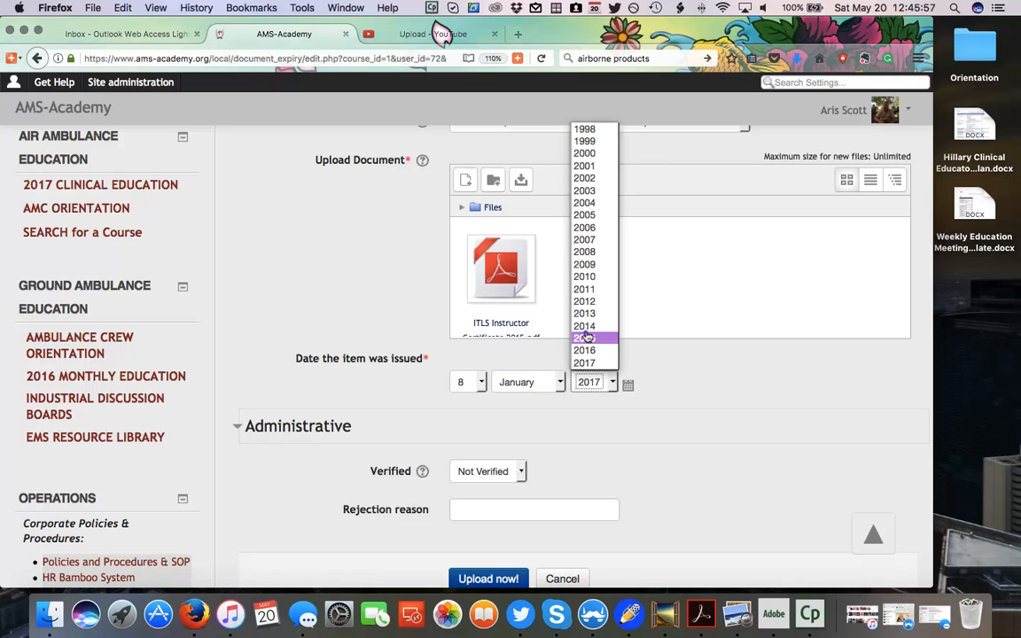
left_click(586, 337)
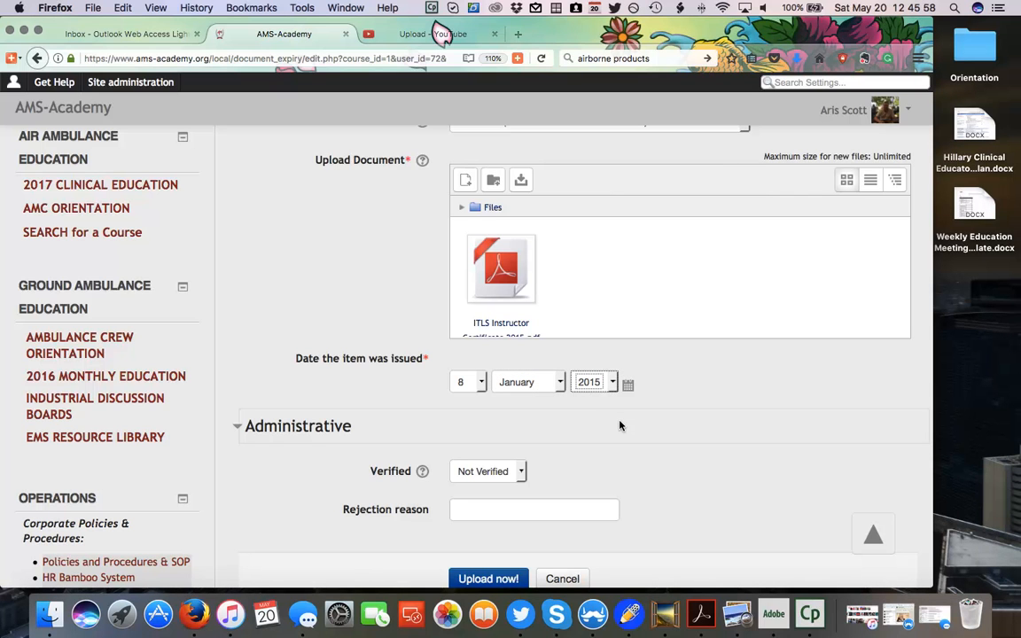
Step: Mark the ITLS instructor certificate as Verified and upload it to the tracked documents
scroll(621, 424, "down", 2)
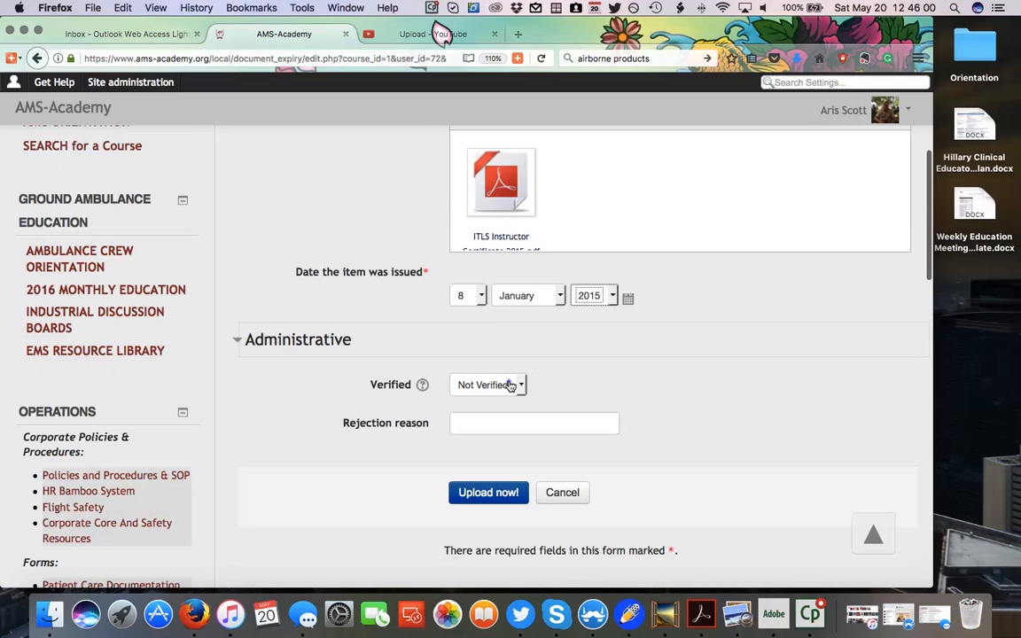
left_click(511, 386)
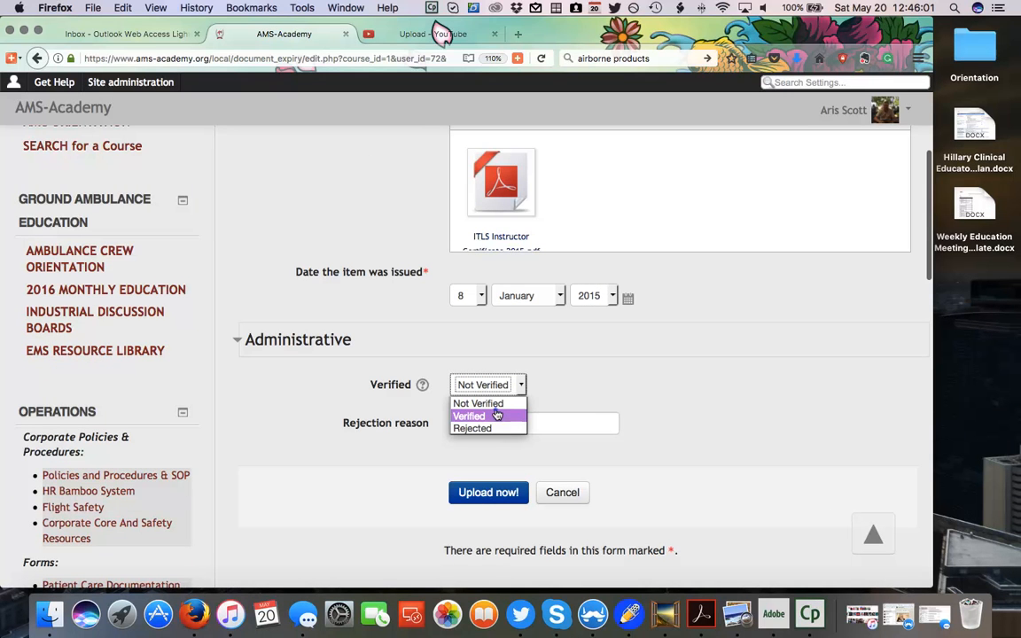
left_click(497, 415)
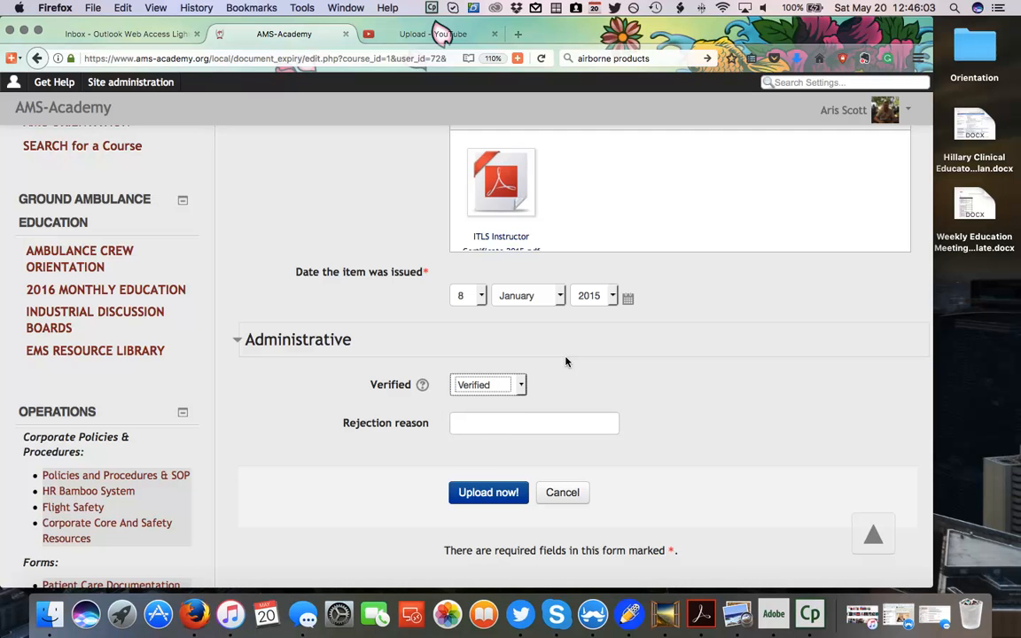
scroll(521, 426, "up", 2)
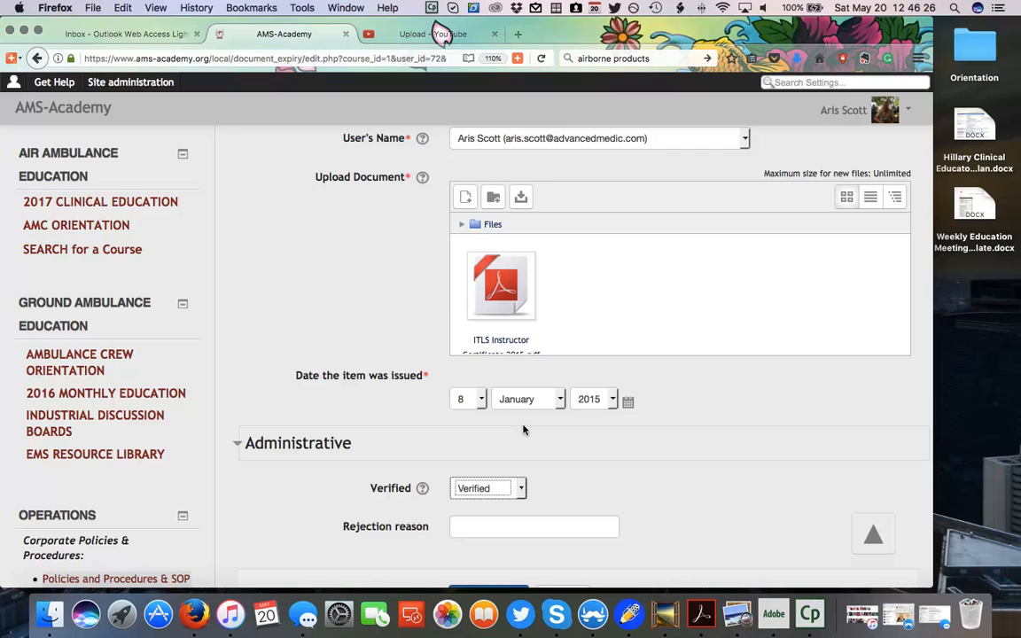
scroll(523, 430, "down", 3)
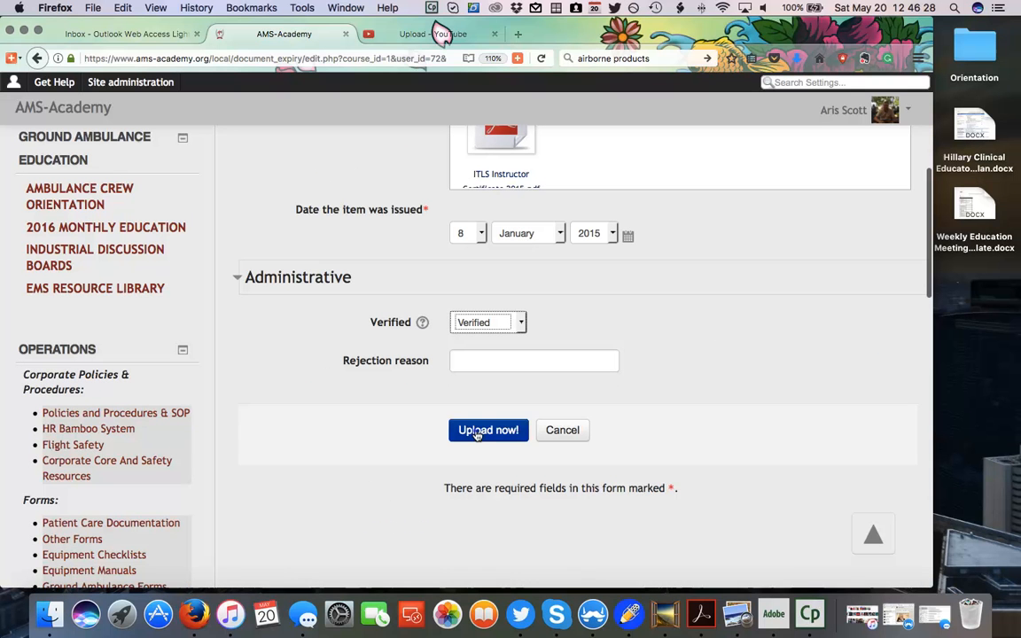
left_click(486, 430)
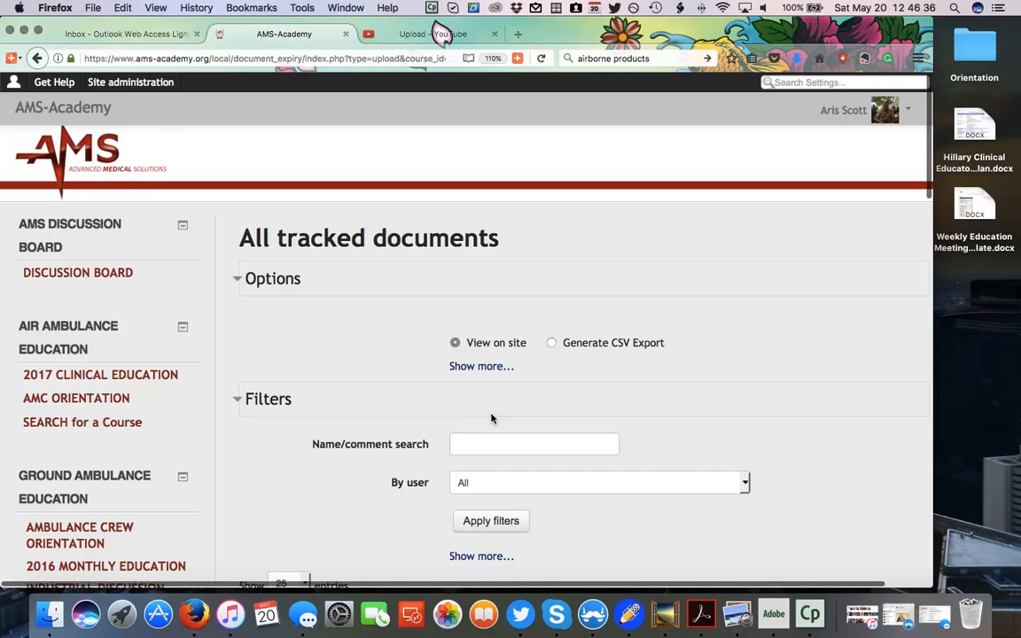
scroll(492, 418, "down", 5)
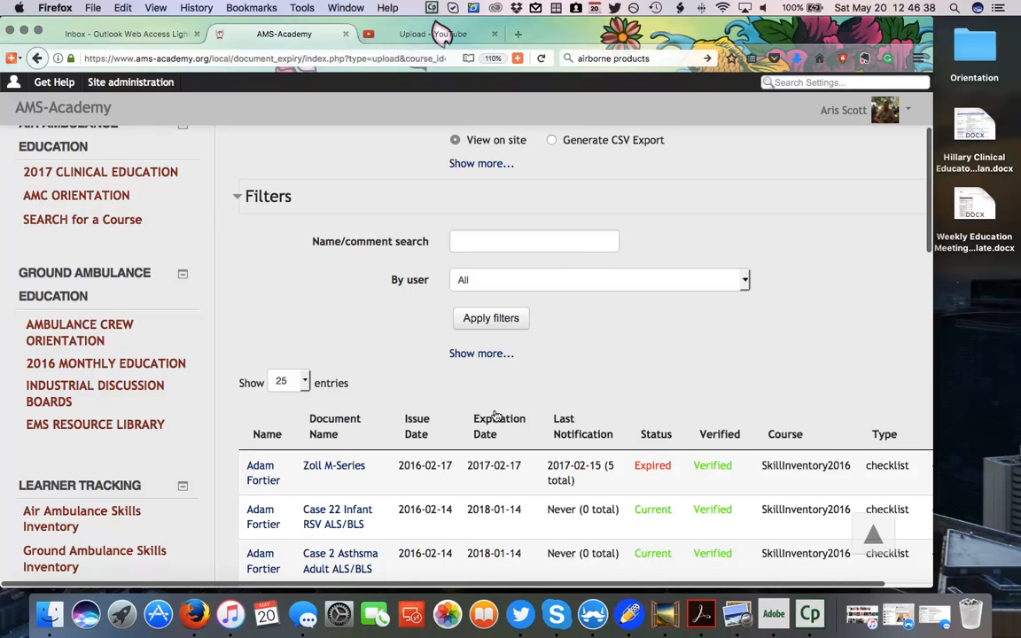
scroll(496, 417, "up", 5)
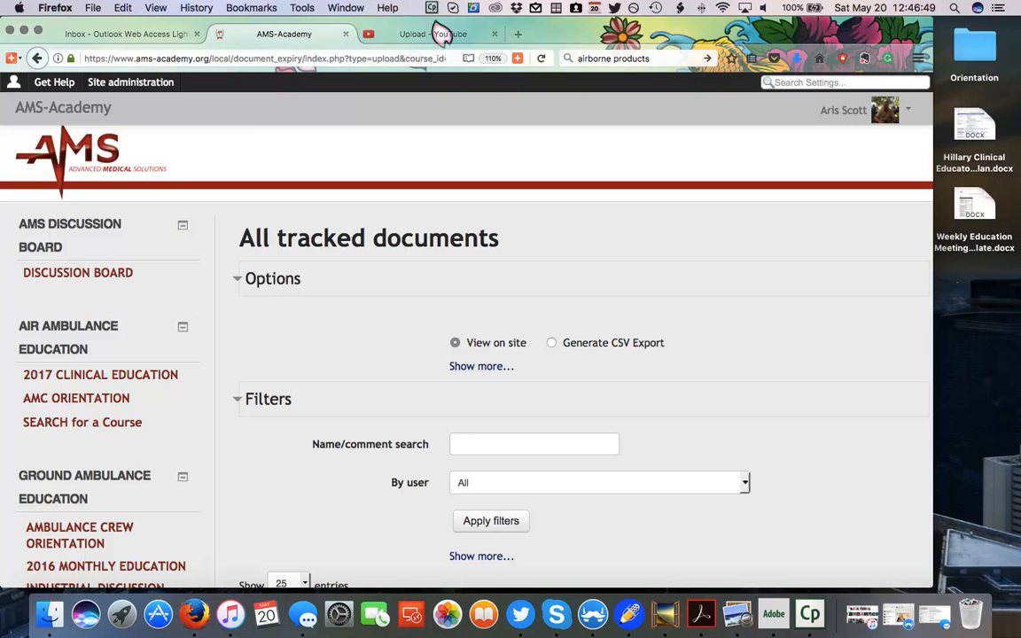